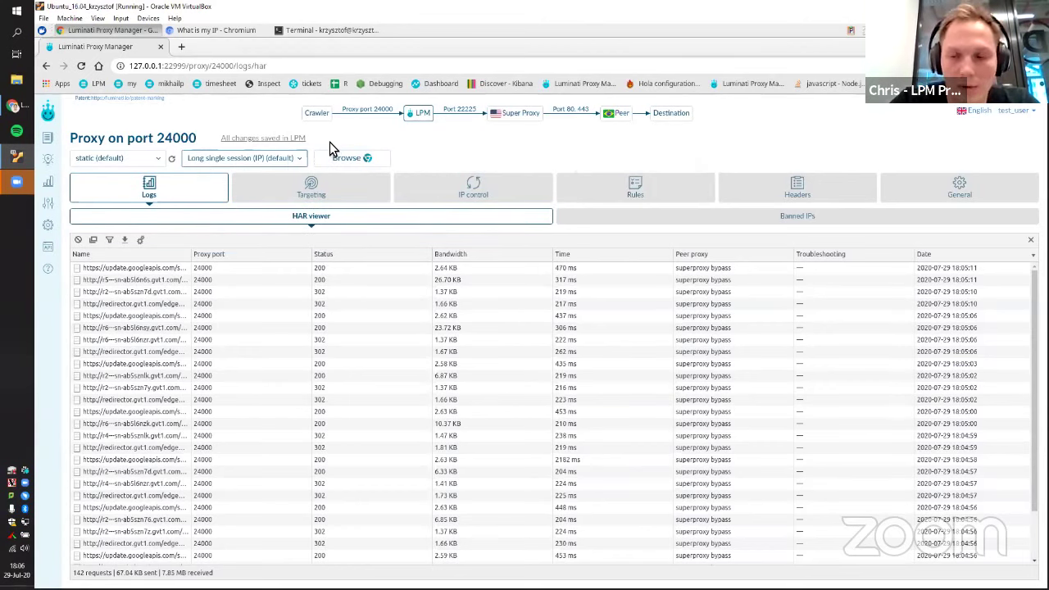
- Add a retry-failed-requests rule to the proxy on port 24000 and set its triggering status code to 502
click(587, 192)
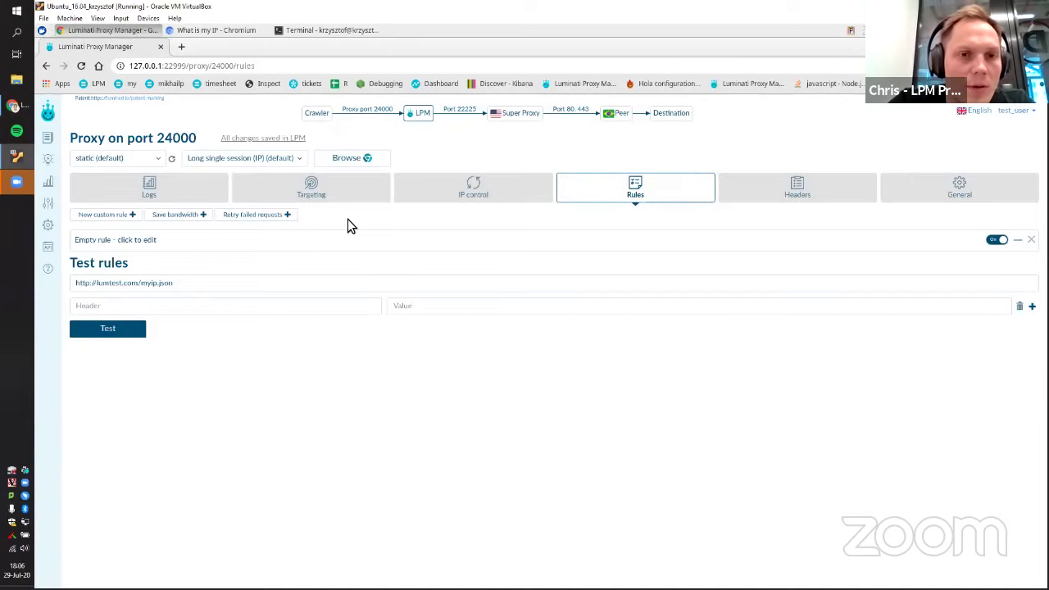
click(250, 217)
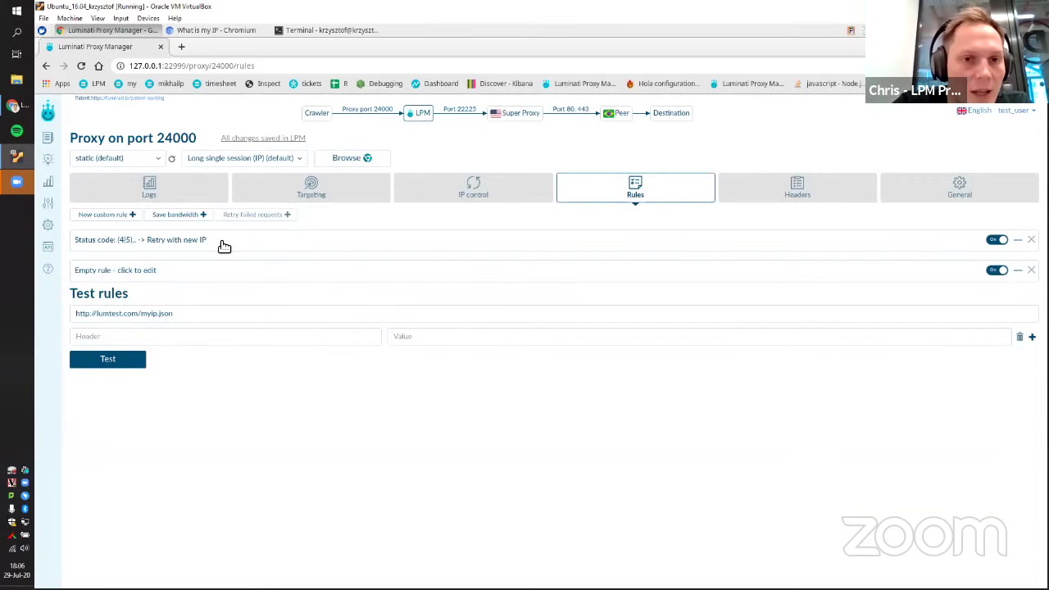
click(223, 244)
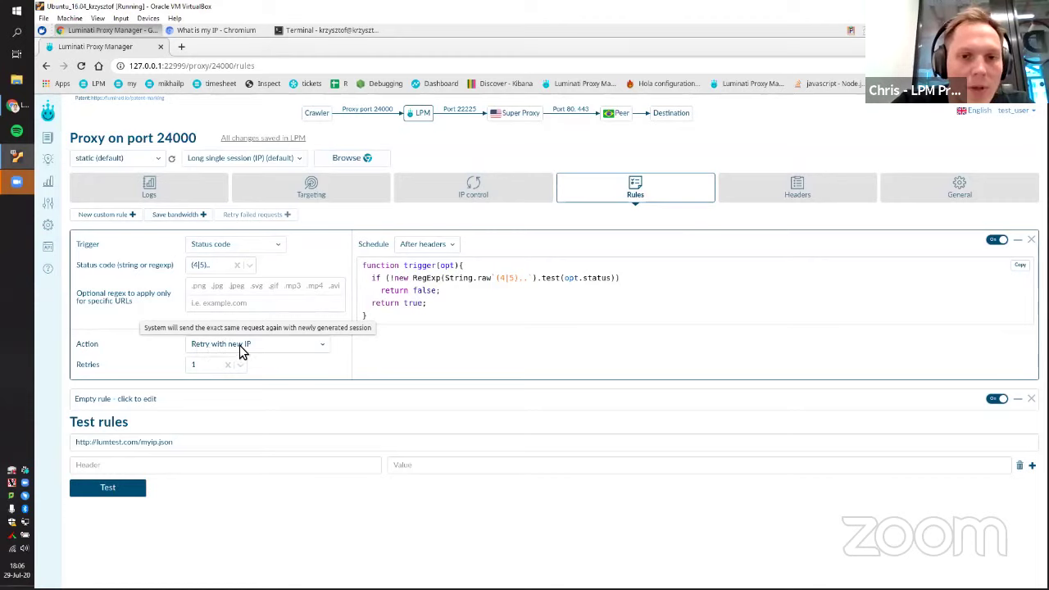
click(217, 266)
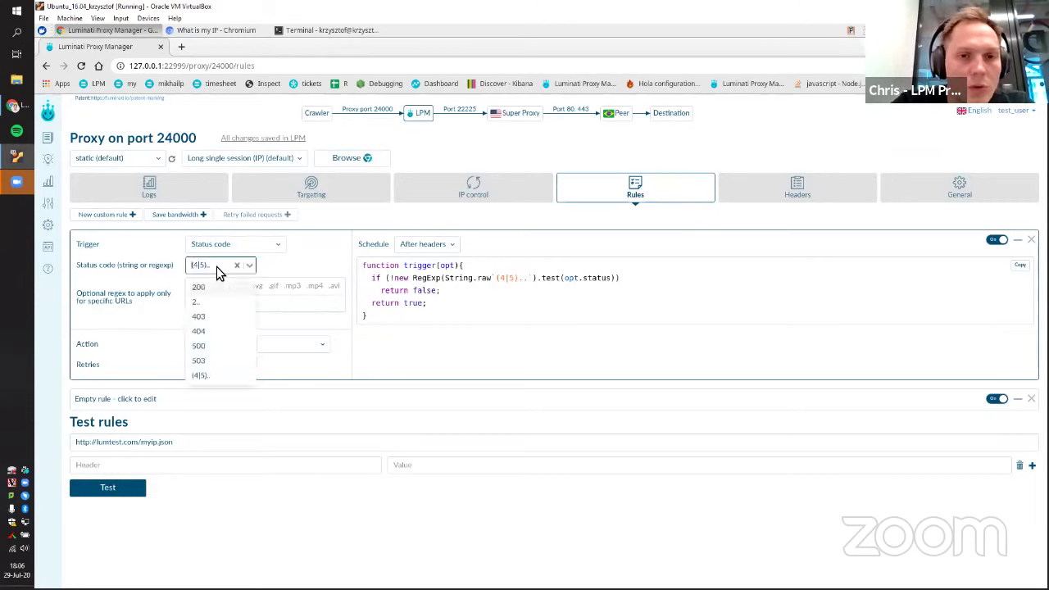
text(502)
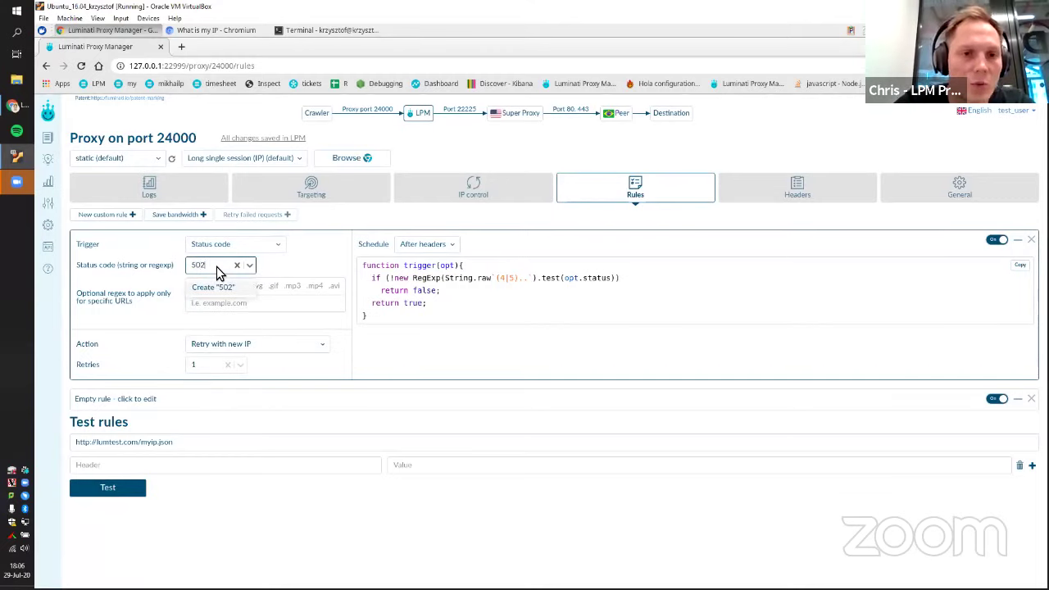
click(216, 286)
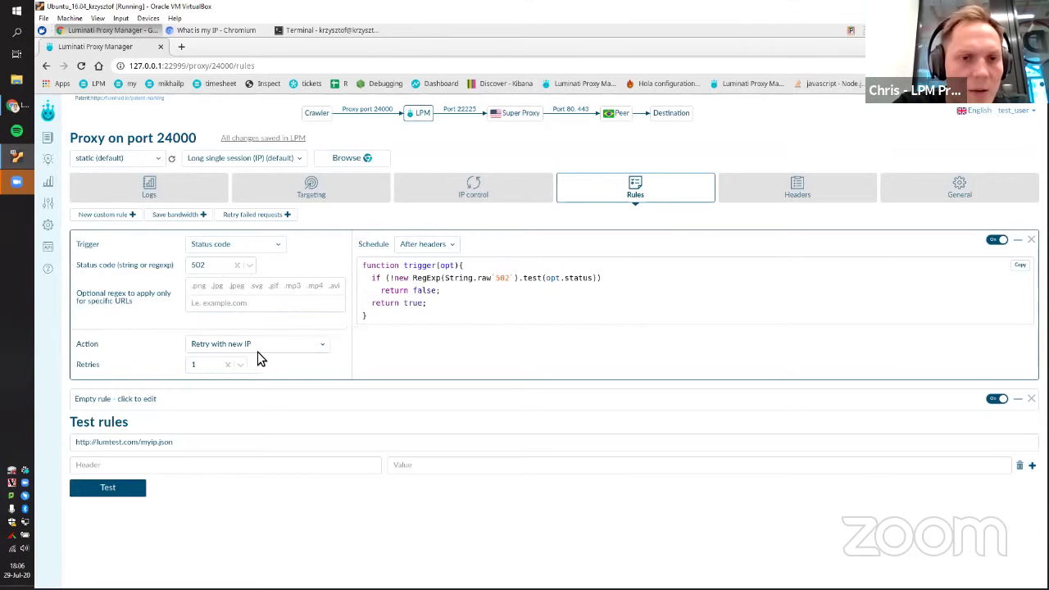
- Clear the HAR request logs of the proxy on port 24000
click(229, 28)
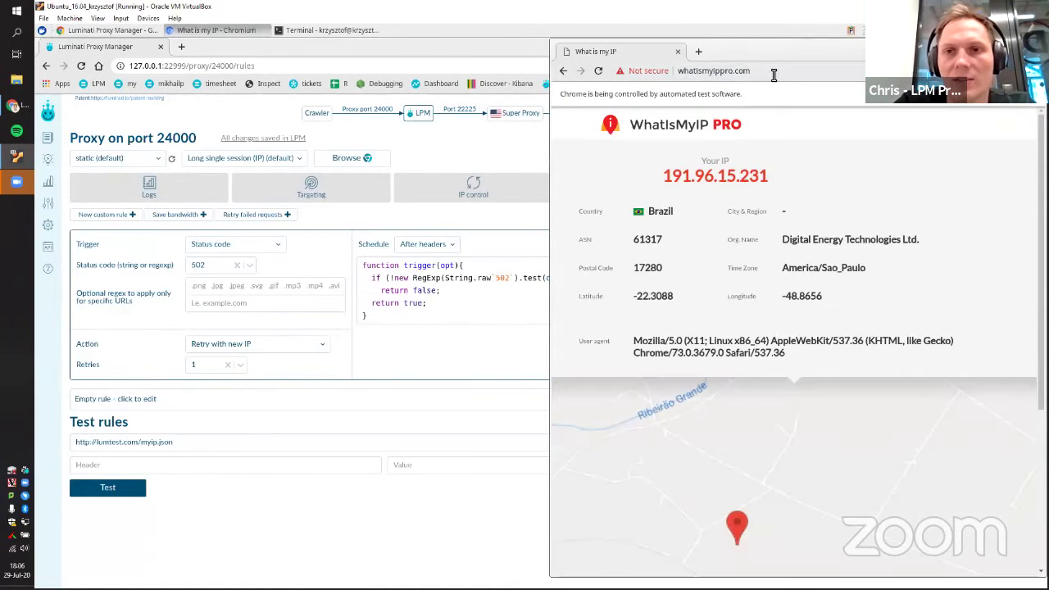
click(172, 189)
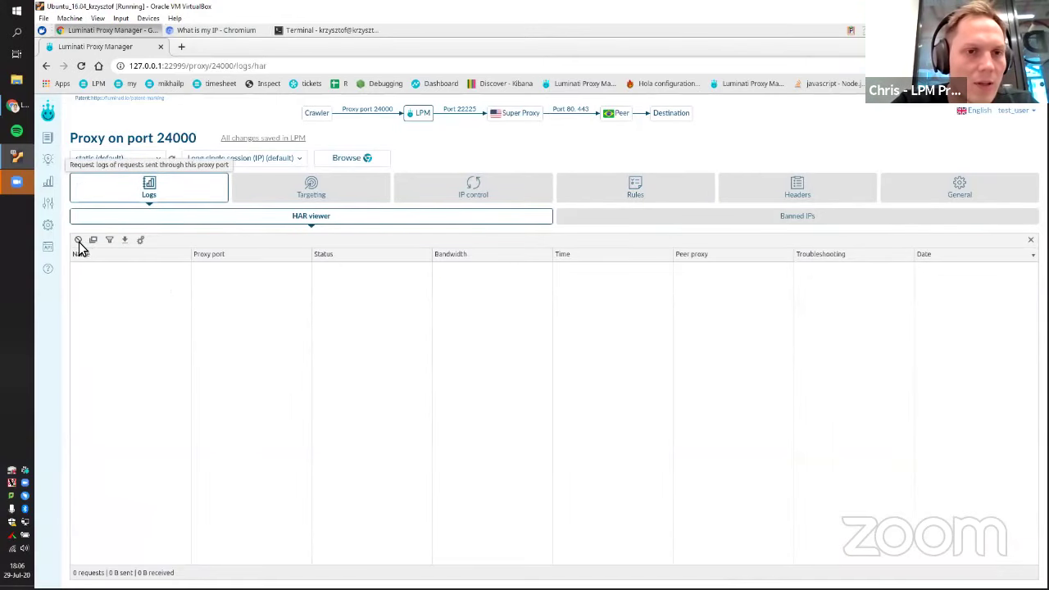
click(79, 244)
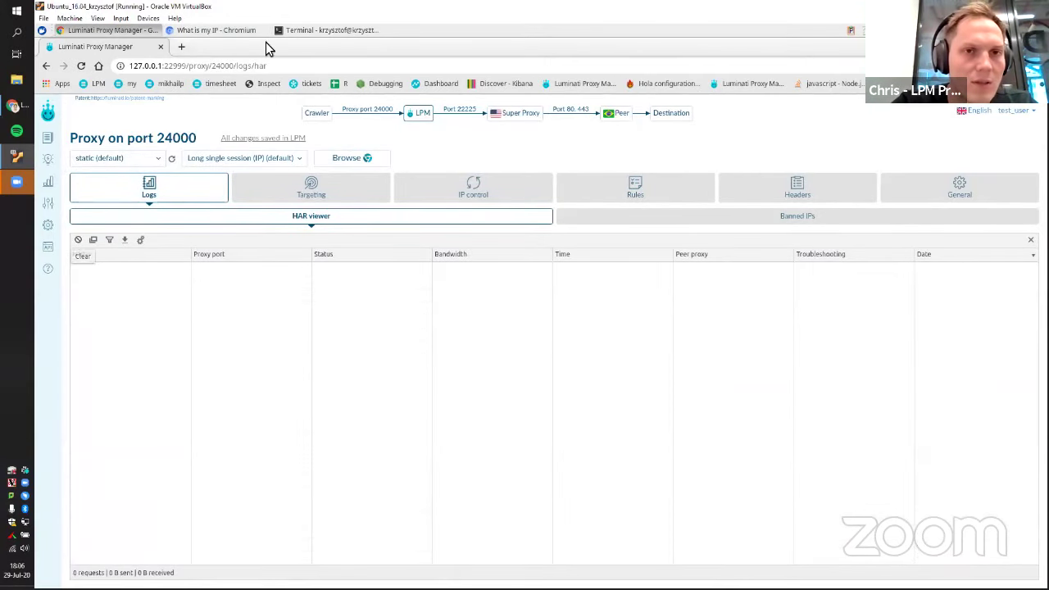
click(217, 30)
click(748, 70)
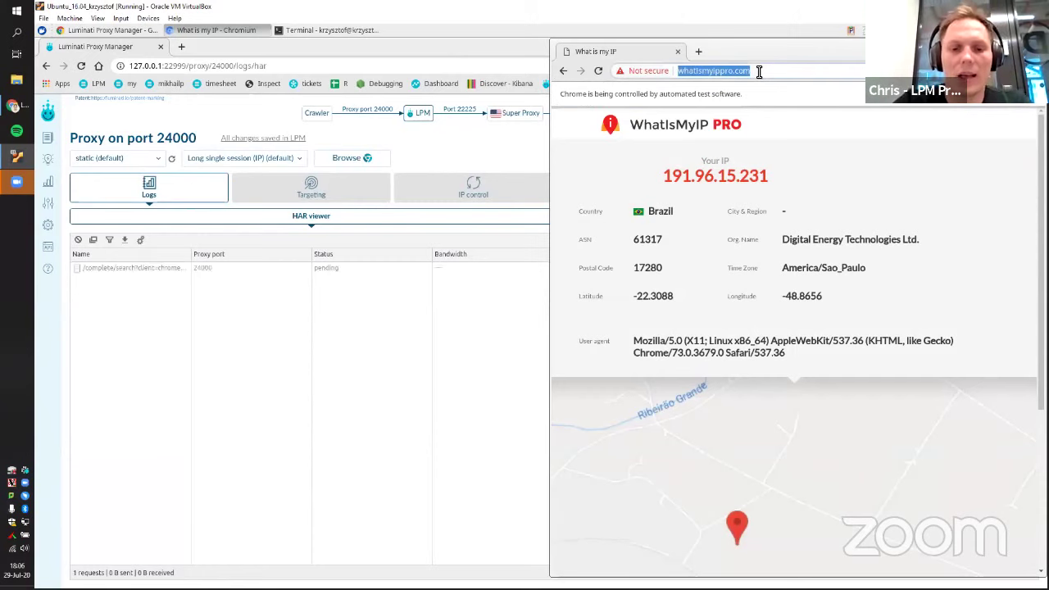
text(http)
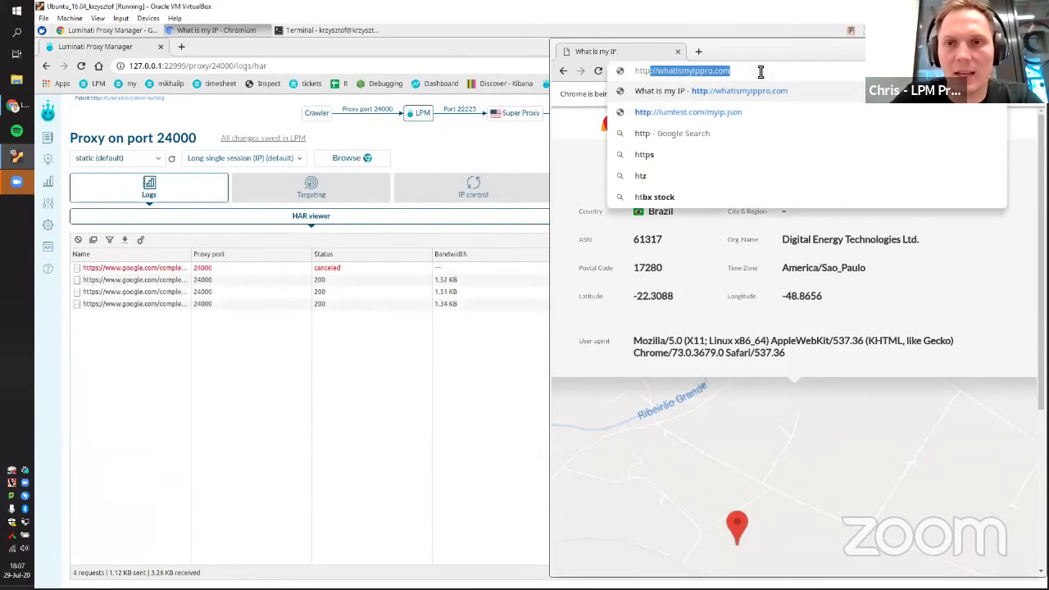
text(://http)
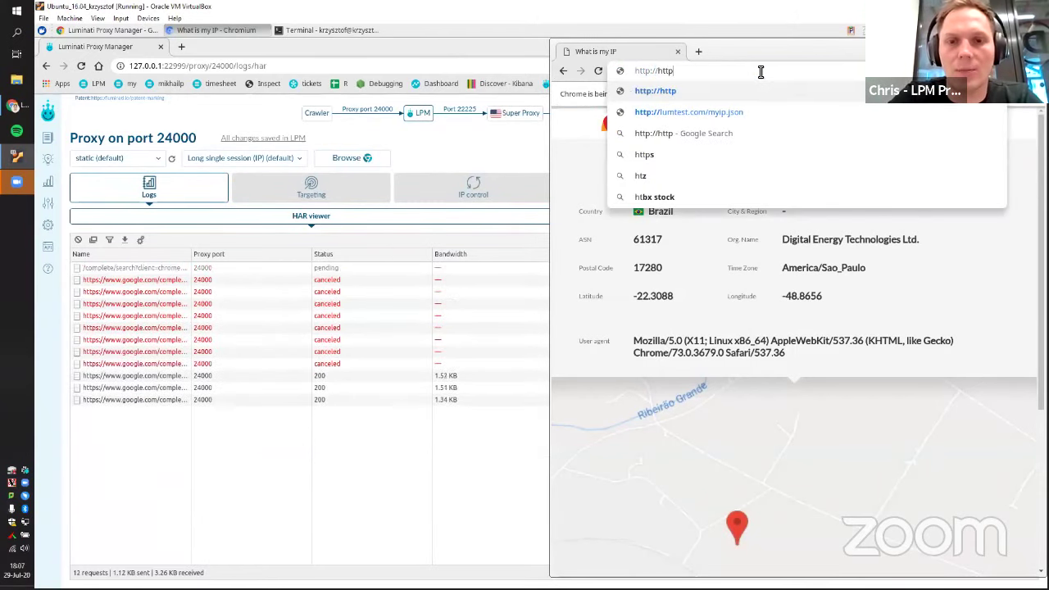
text(stat.us/)
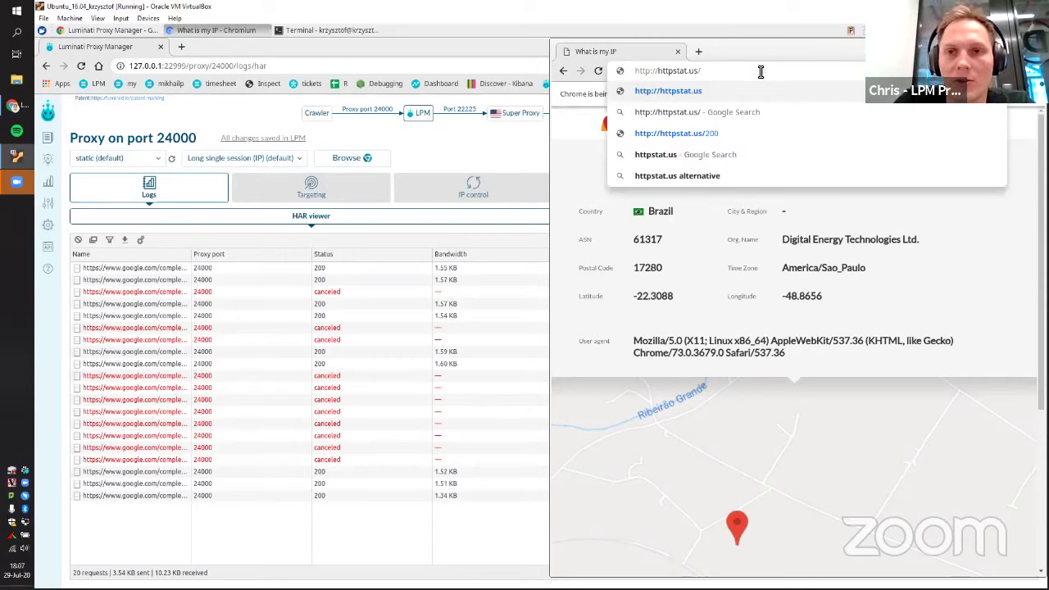
text(200)
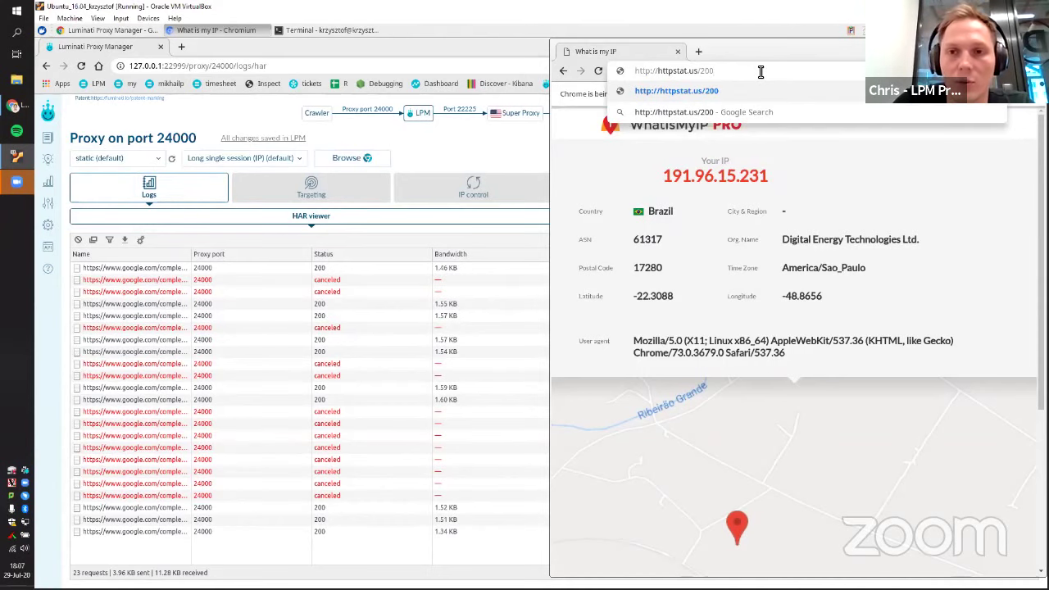
key(Return)
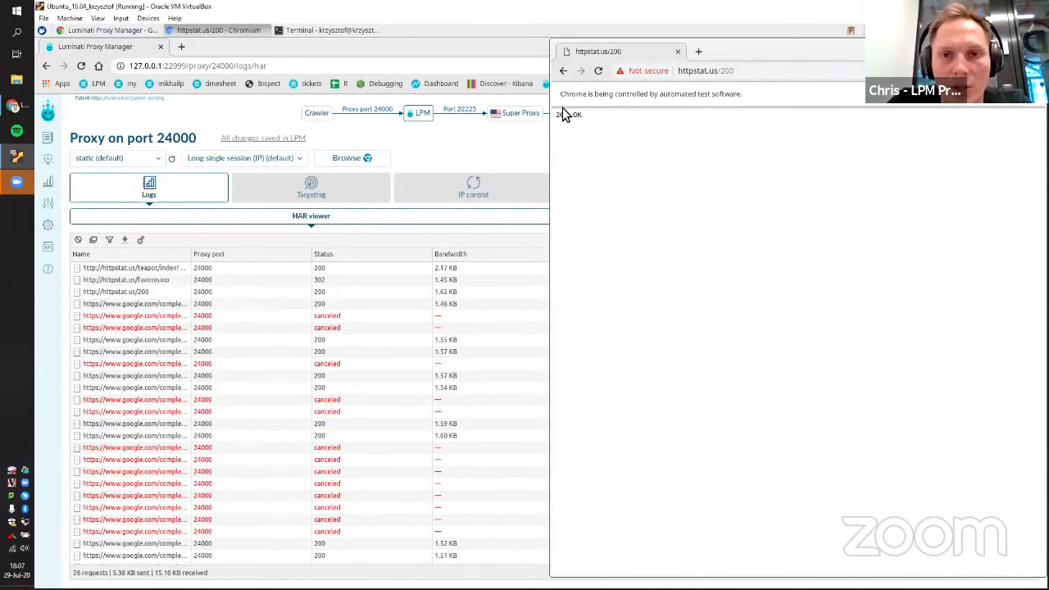
- Open the logged httpstat.us/200 request and examine its status code in the headers
drag(555, 114, 620, 121)
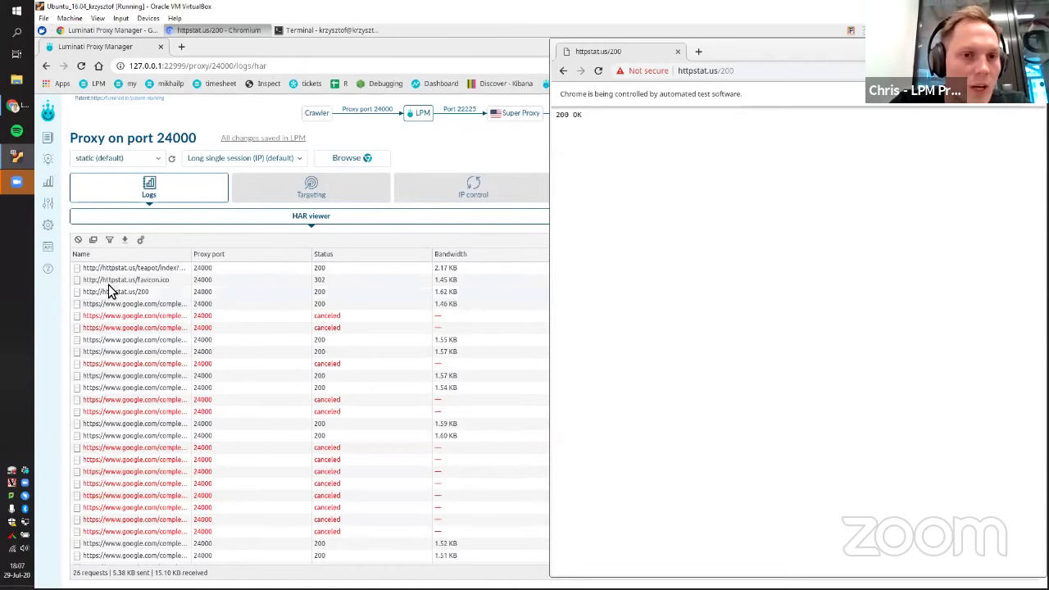
click(159, 297)
click(160, 297)
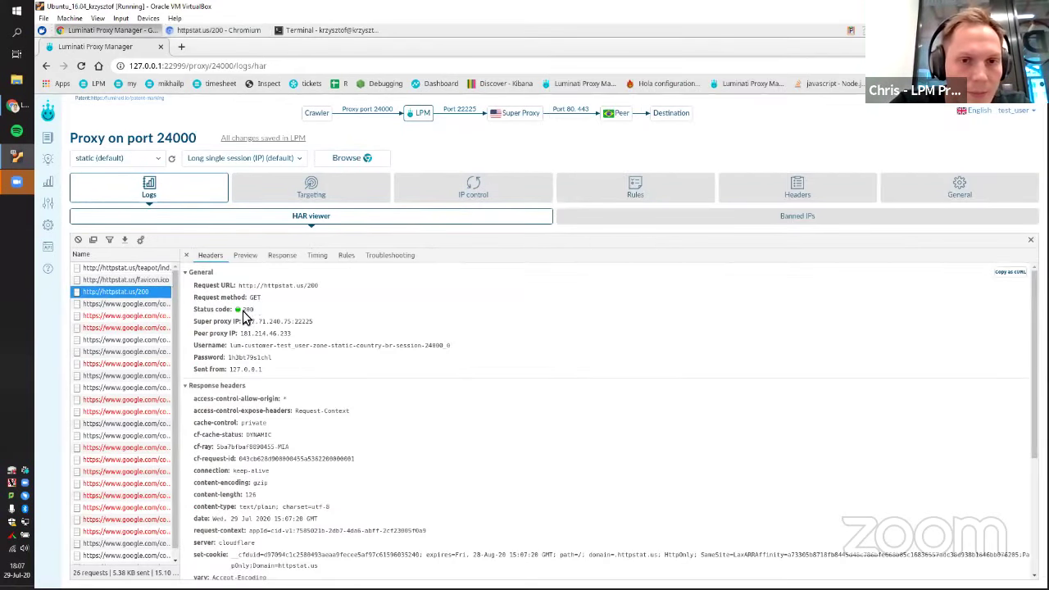
double_click(246, 309)
- Switch back to the proxied Chromium window and load httpstat.us/502 to trigger the retry rule
click(221, 33)
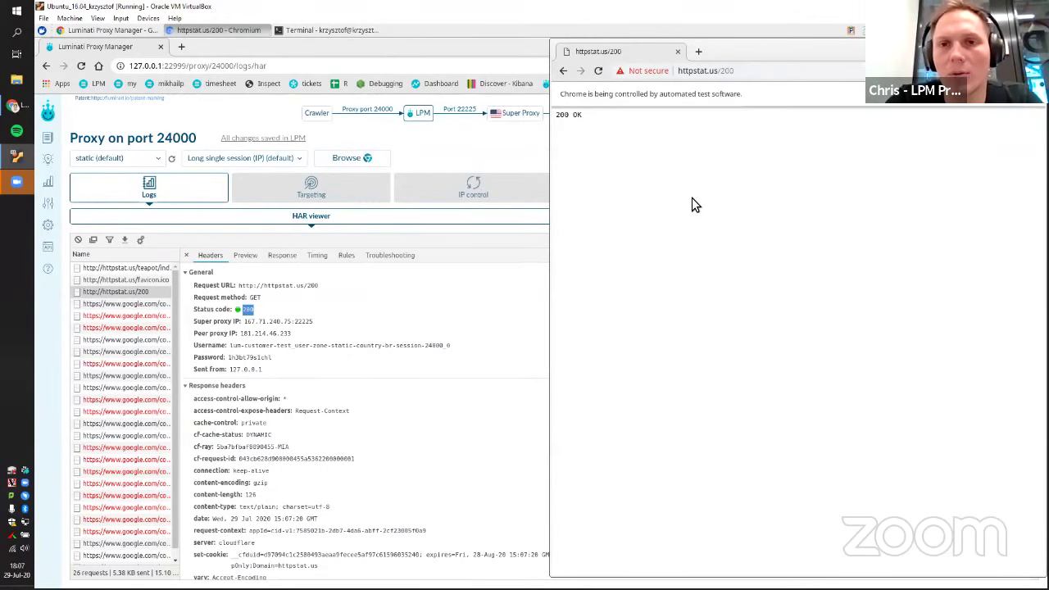
click(749, 72)
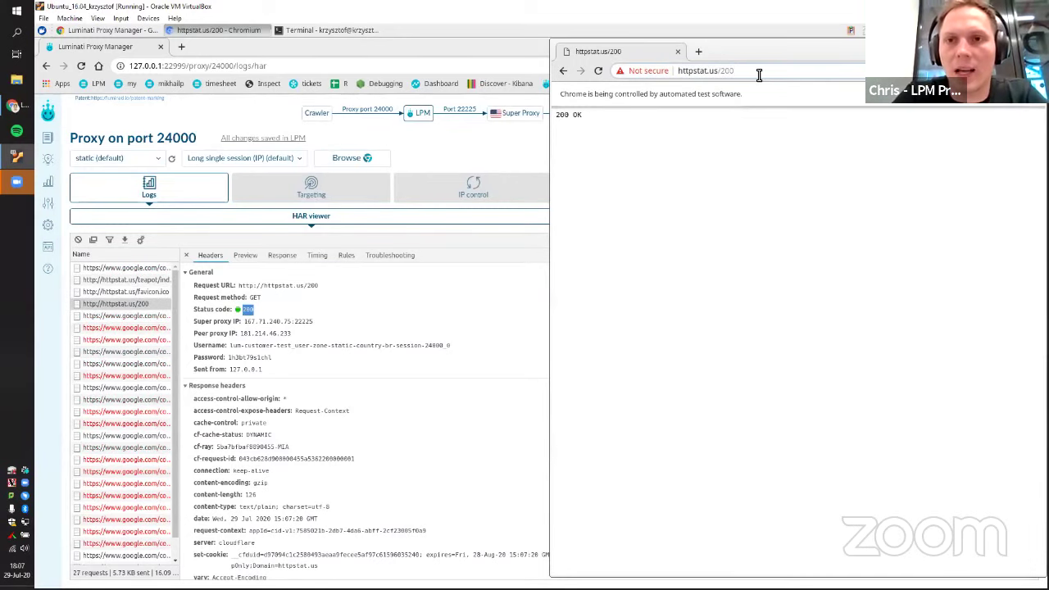
key(BackSpace)
key(BackSpace)
key(BackSpace)
text(5)
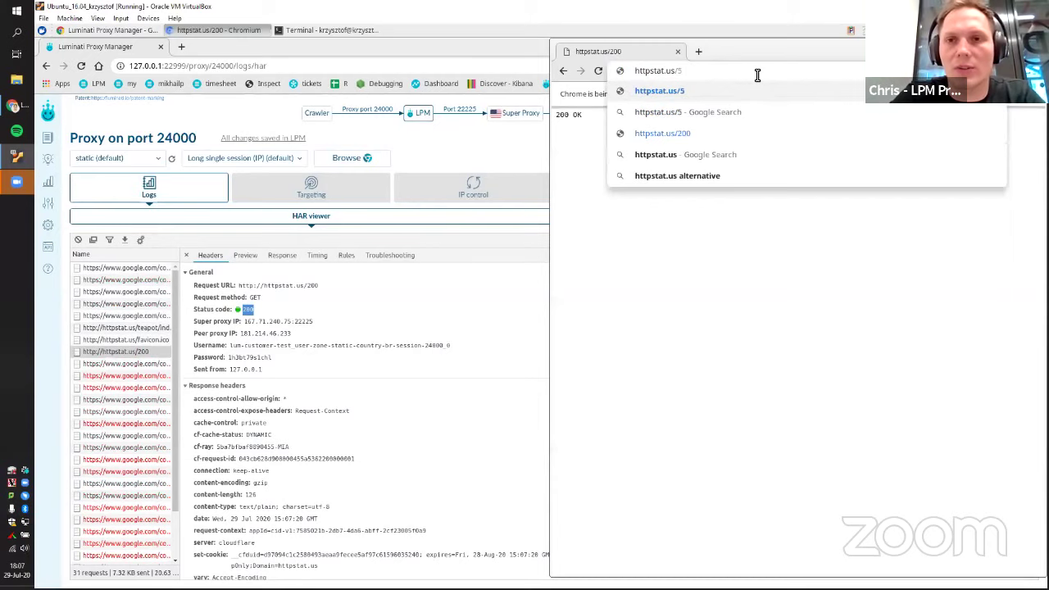
text(02)
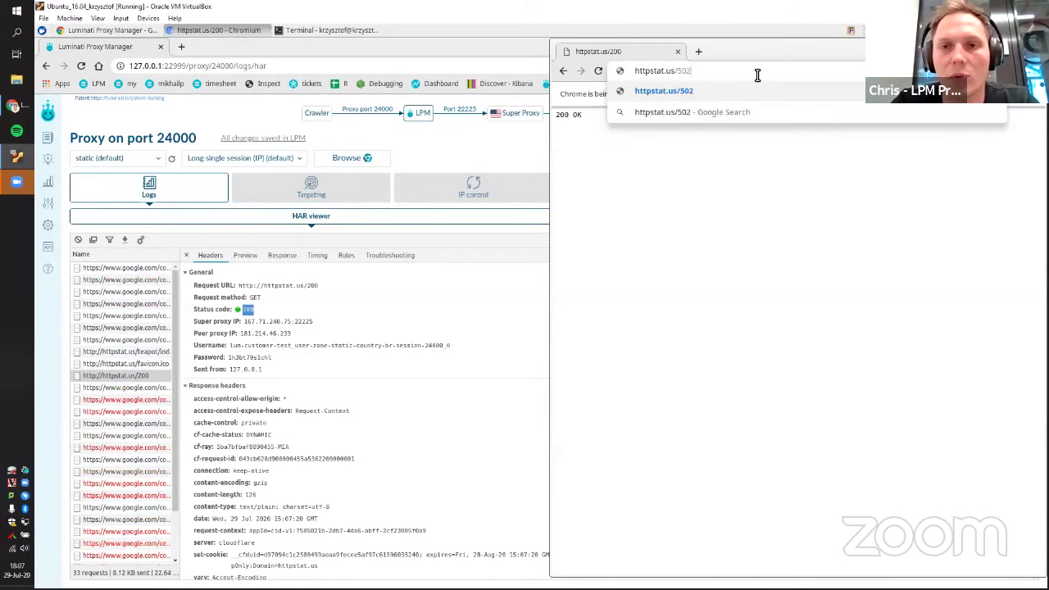
key(Return)
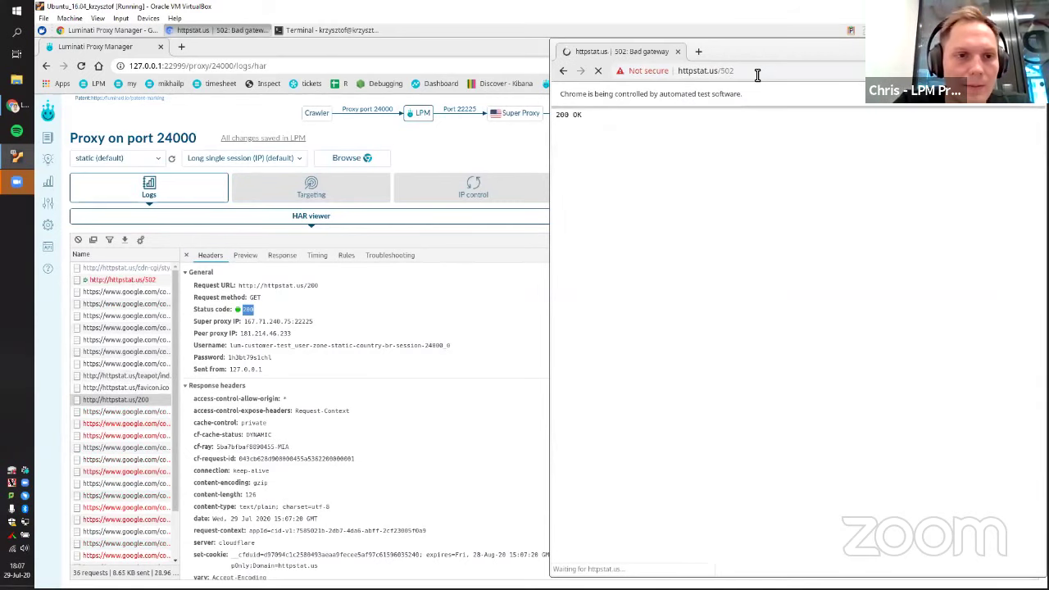
- Examine the applied rule and the timing breakdown of the earliest logged httpstat.us/502 request, and close its details
click(190, 260)
click(190, 257)
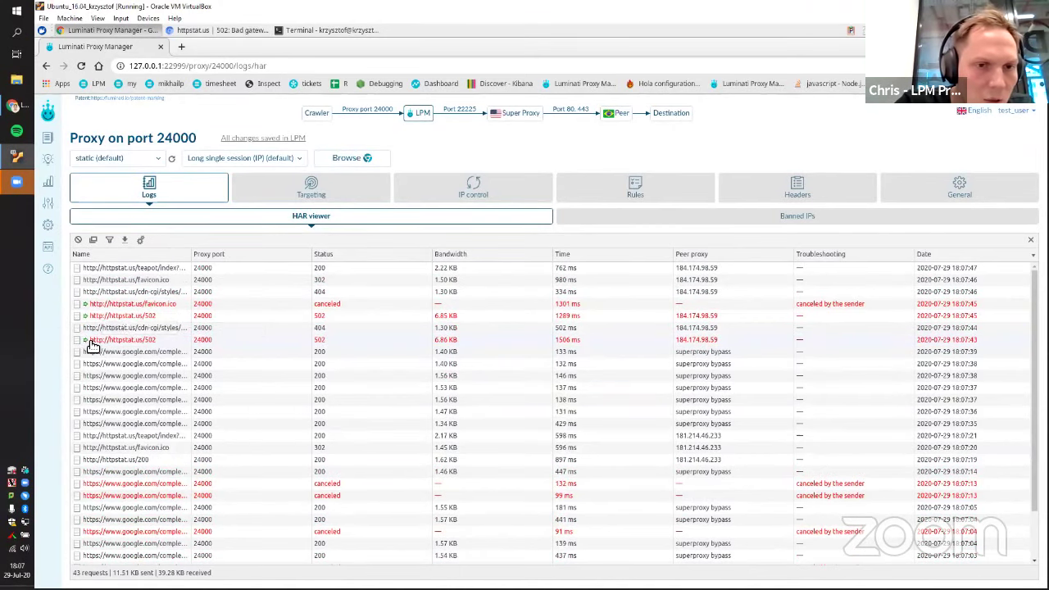
click(87, 344)
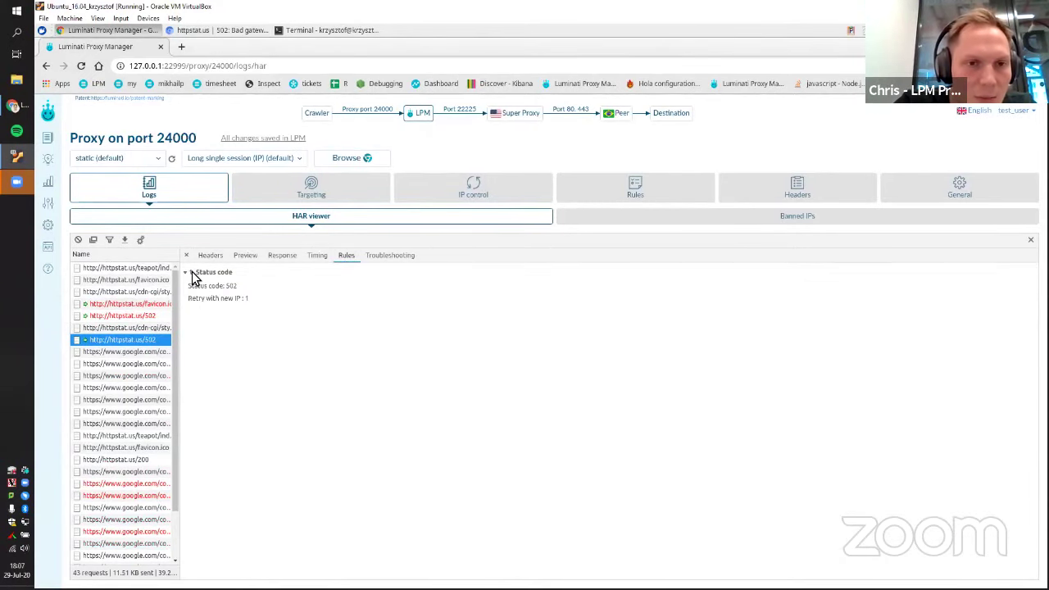
click(317, 256)
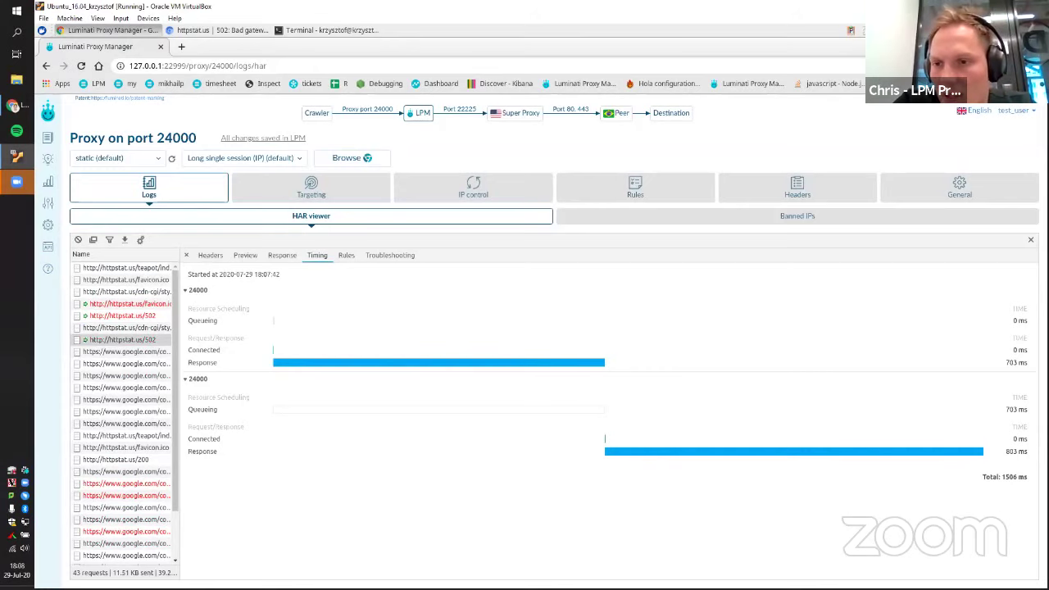
drag(1006, 362, 1028, 362)
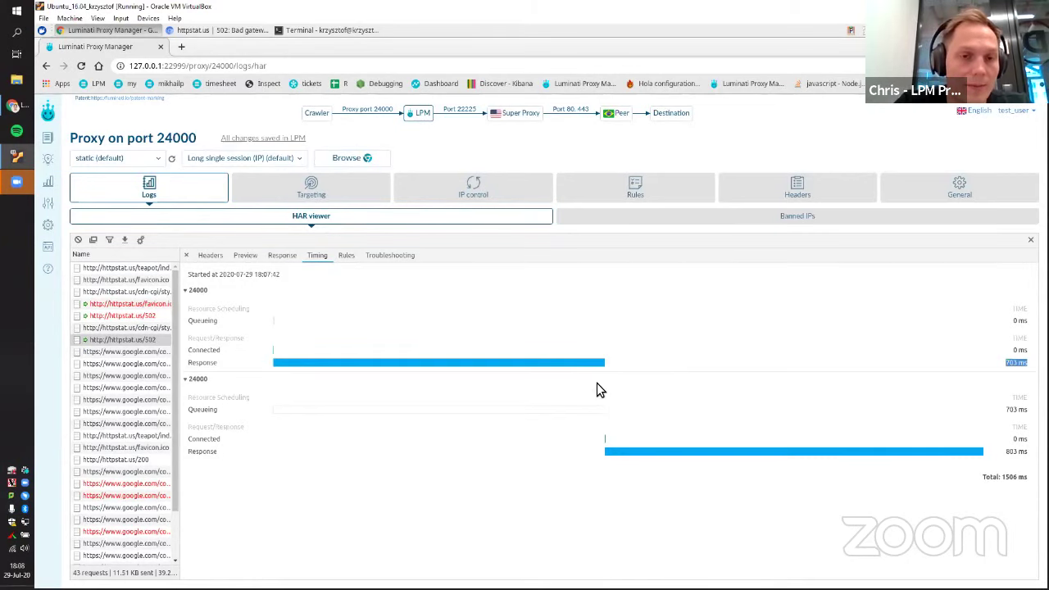
click(186, 255)
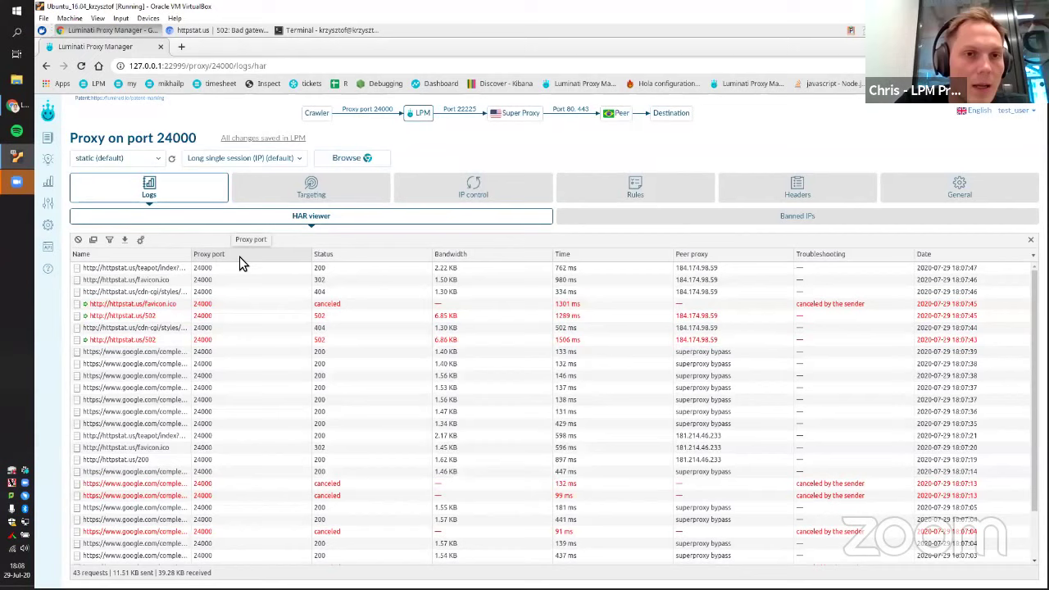
- Close the Chromium test window and present the workshop slides in Google Slides from Practice 3 to Practice 4, ending the slideshow there
click(220, 30)
click(678, 52)
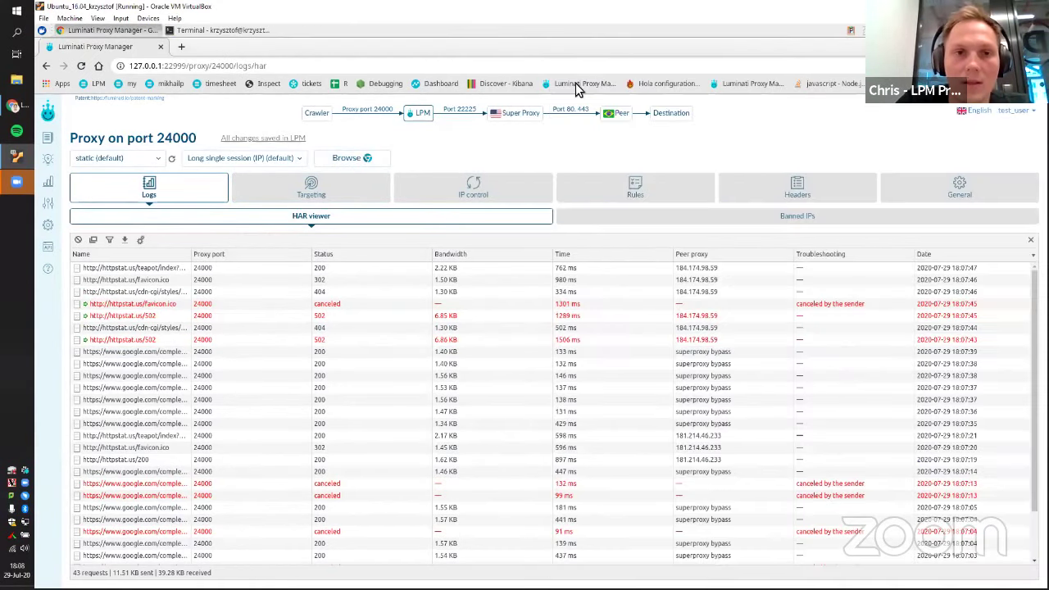
click(22, 112)
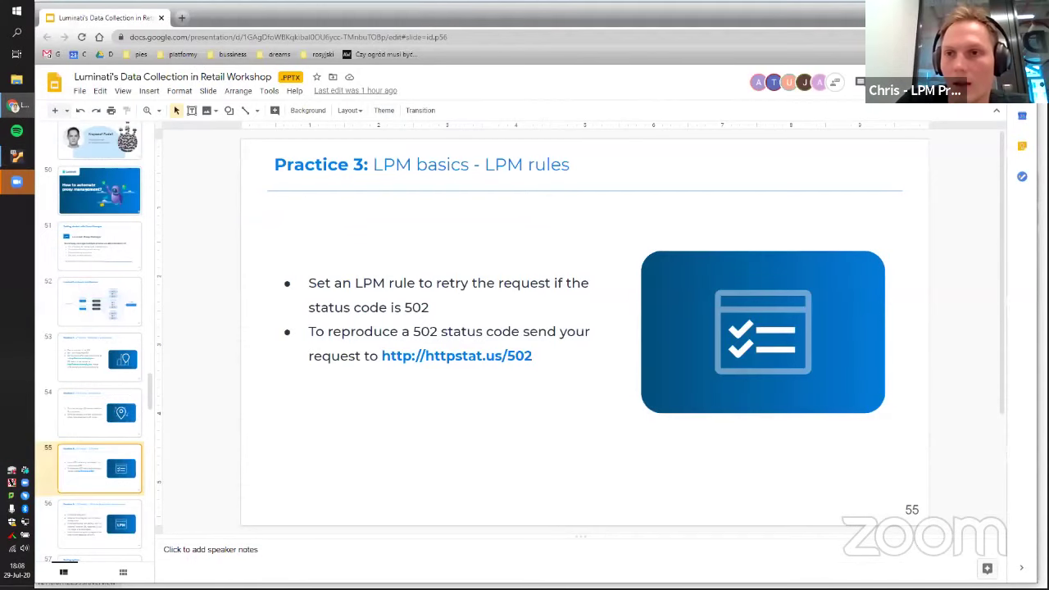
key(ctrl+F5)
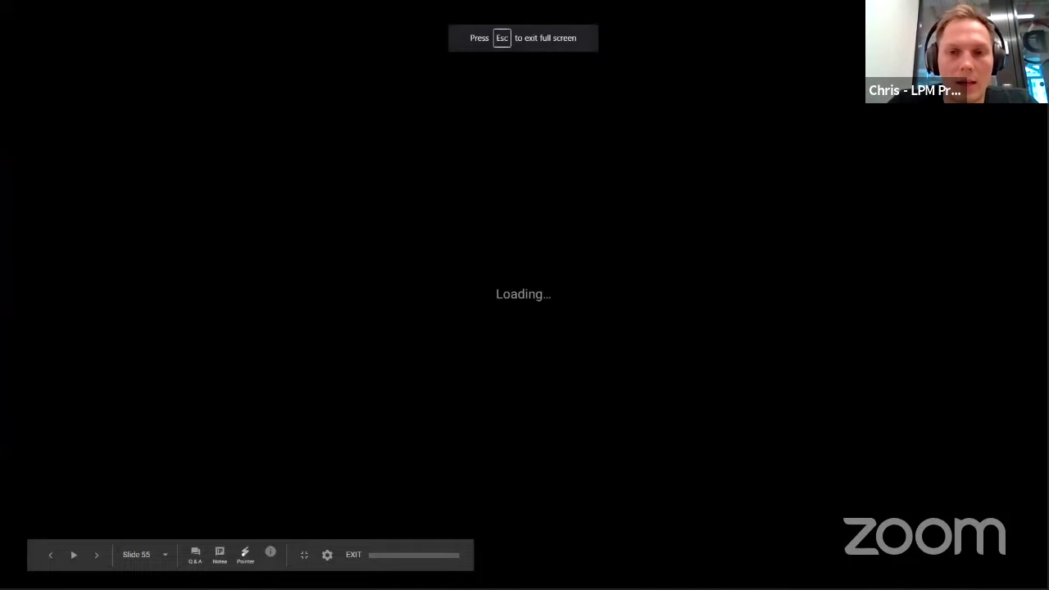
key(Right)
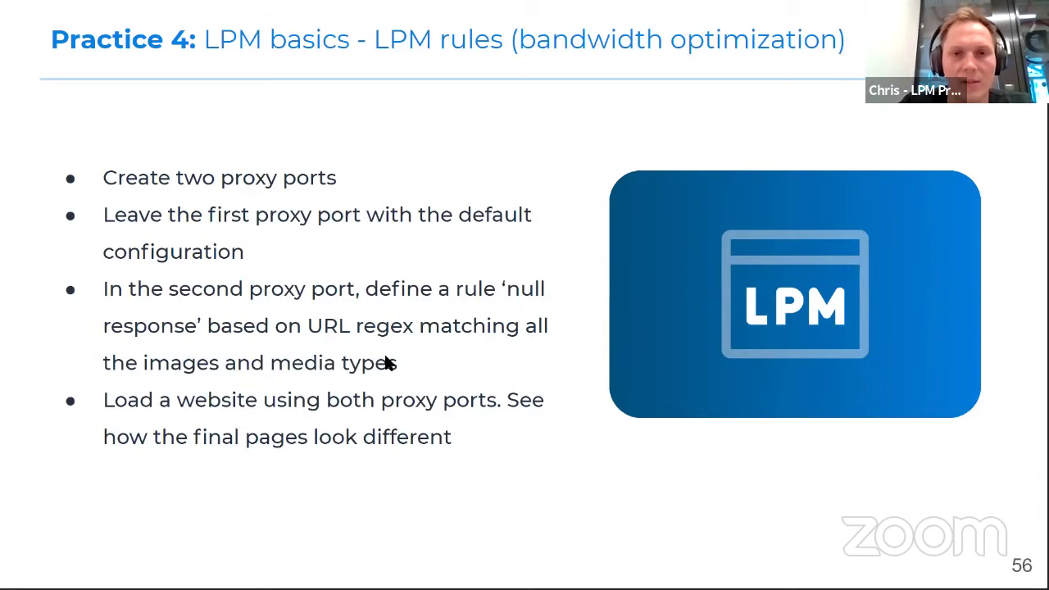
key(Escape)
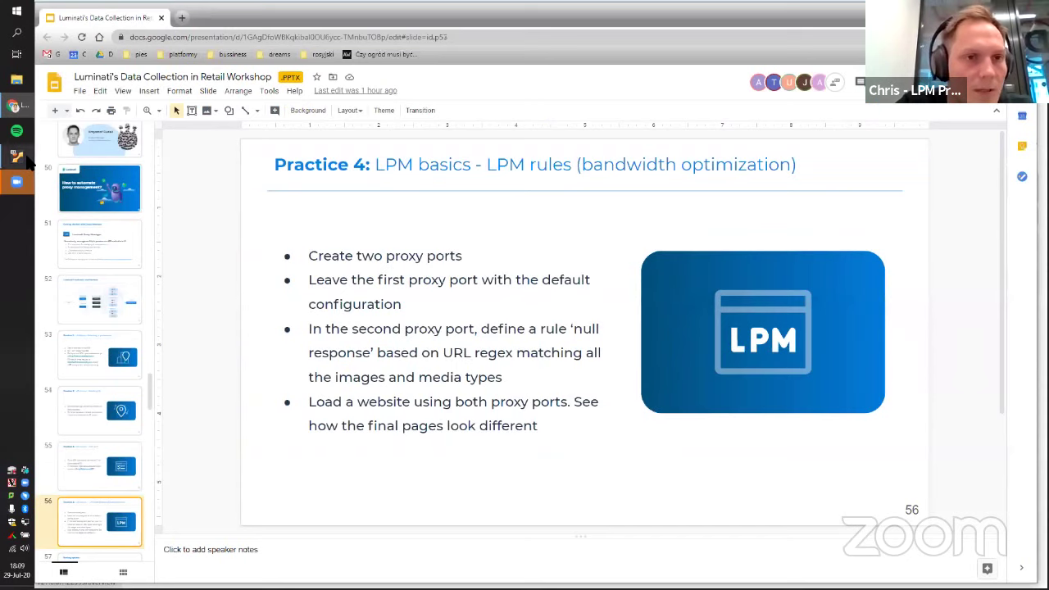
- Switch to the Luminati Proxy Manager in the virtual machine and delete the existing proxy port 24000 from the overview
click(18, 156)
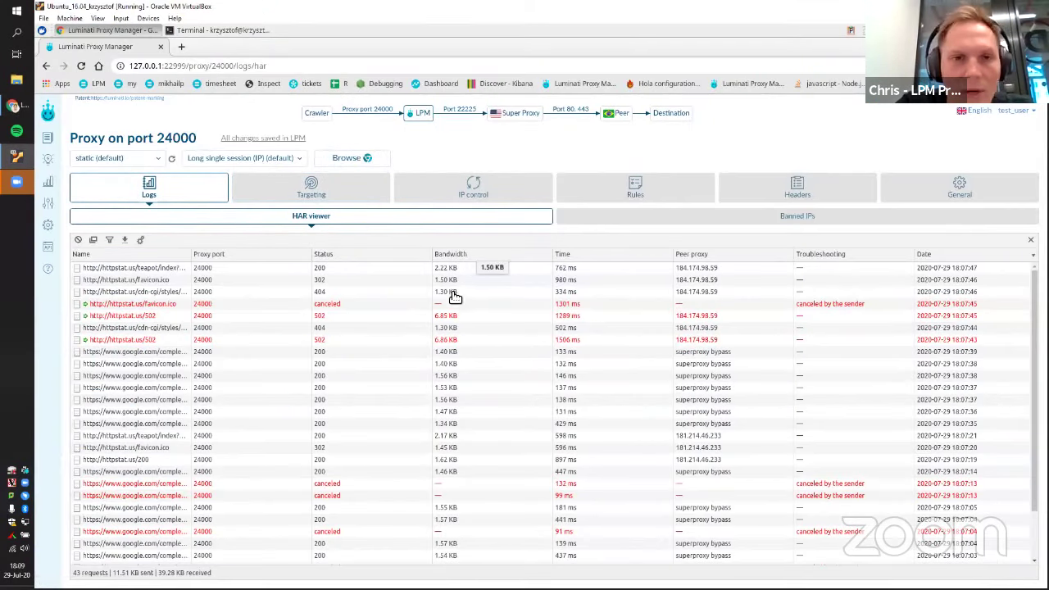
click(48, 115)
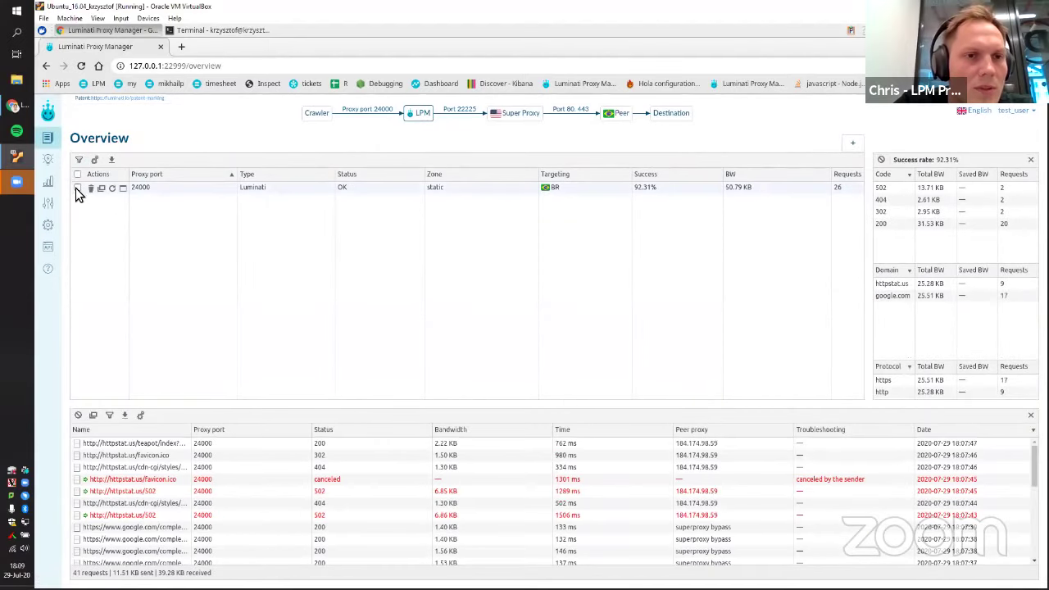
click(77, 188)
click(124, 159)
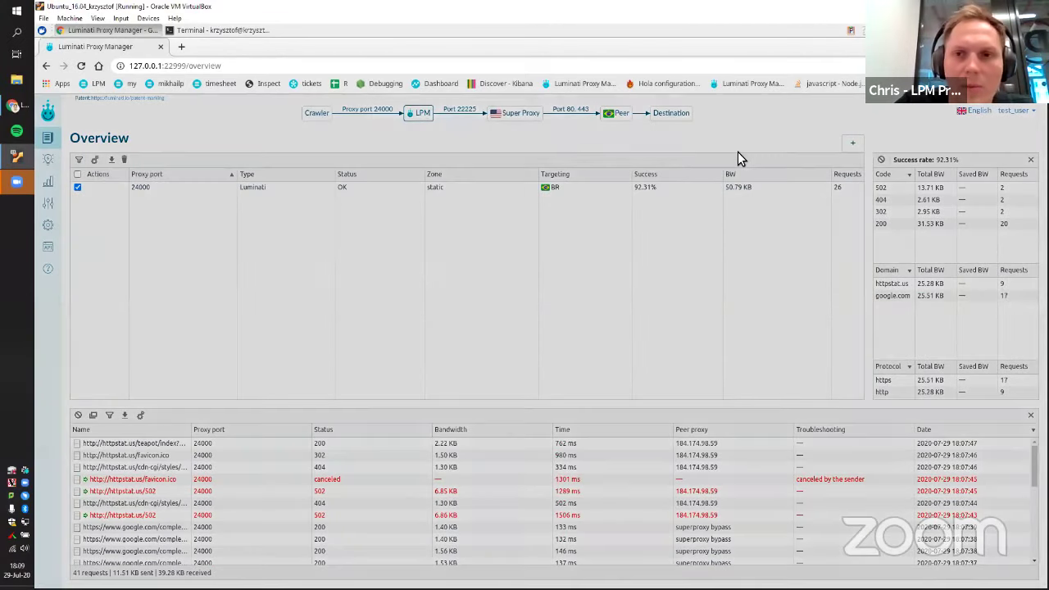
click(695, 153)
- Create a new proxy port with the default network and the Browser (Puppeteer/Selenium) configuration
click(476, 193)
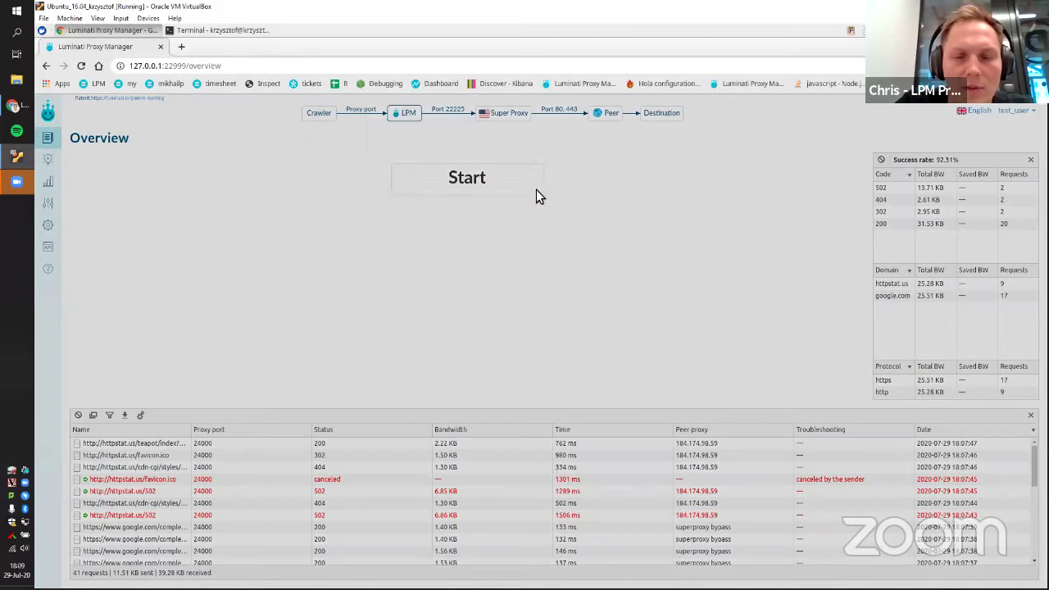
click(666, 377)
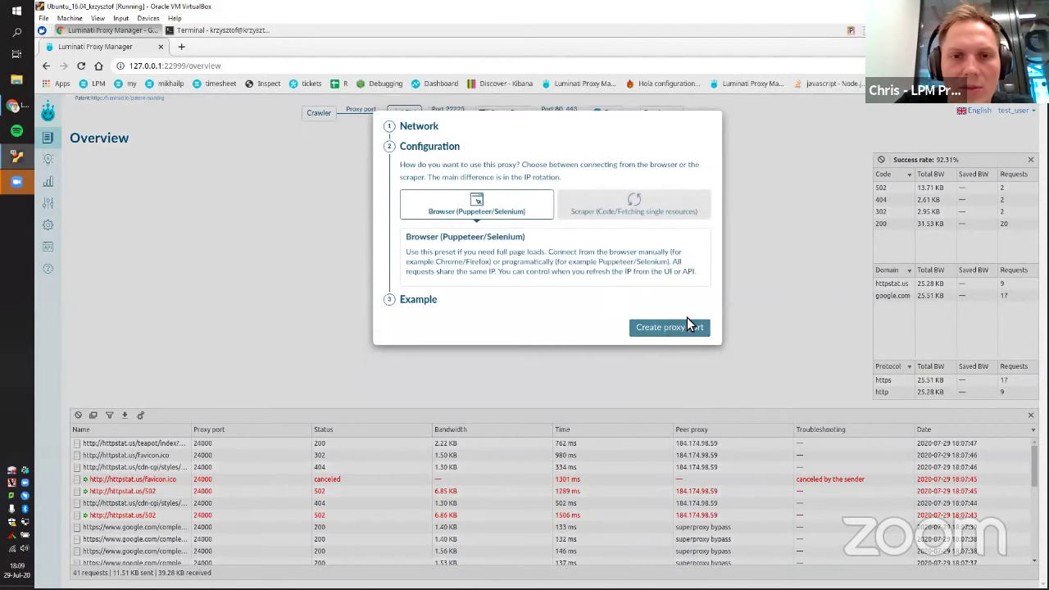
click(668, 328)
click(330, 197)
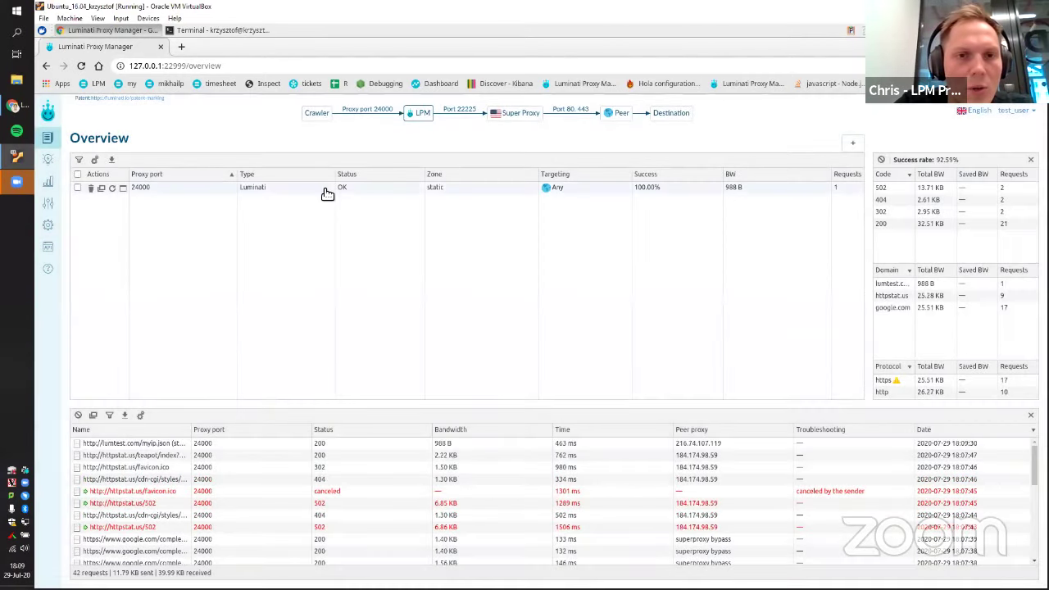
- Set the internal name of proxy port 24000 to "benchamark" in its general settings
click(327, 194)
click(906, 197)
click(277, 218)
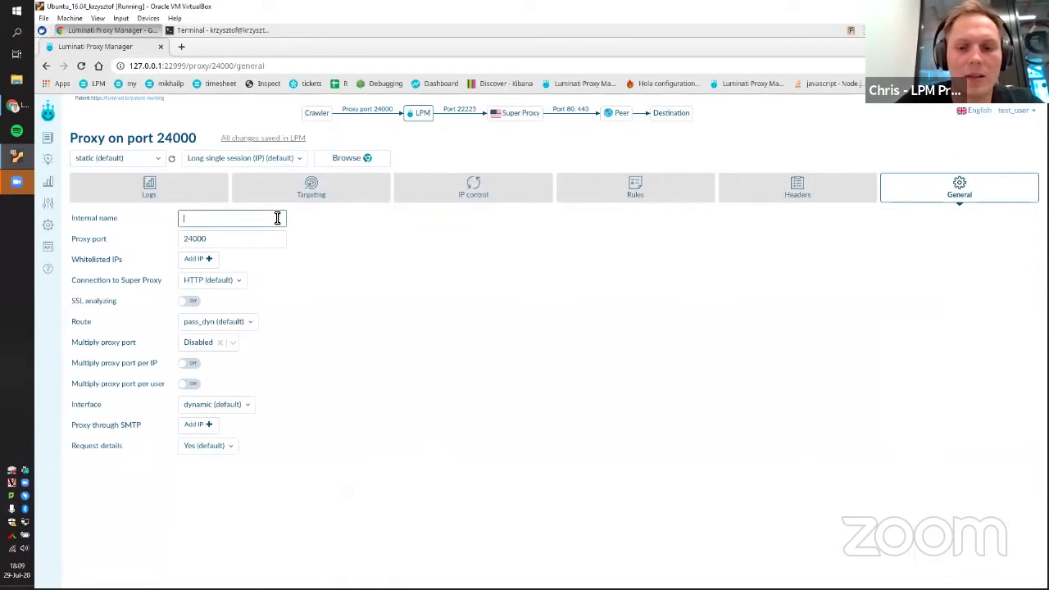
text(benchamrk)
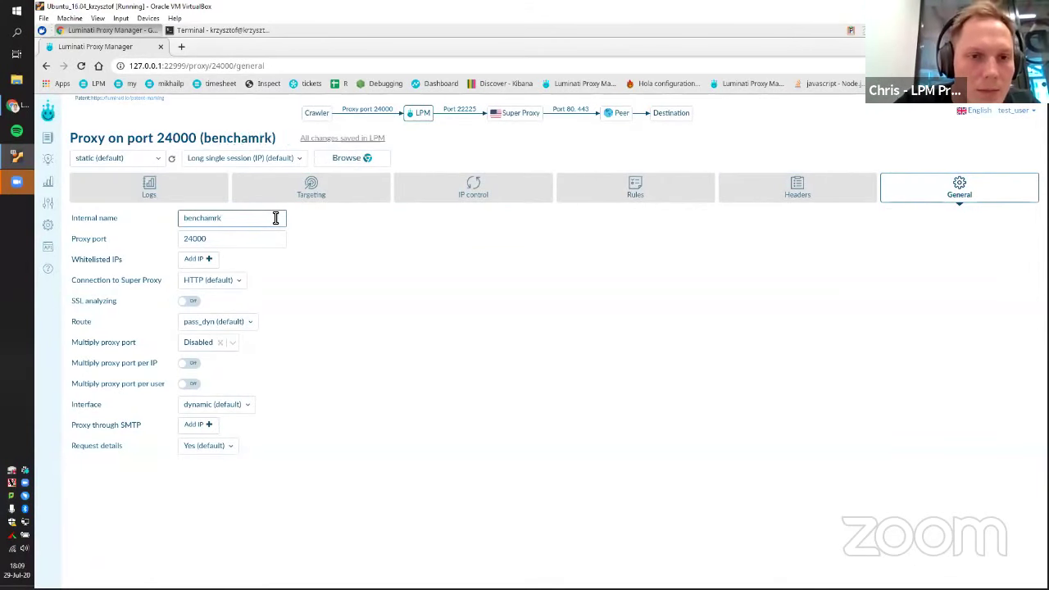
key(BackSpace)
key(BackSpace)
text(aek)
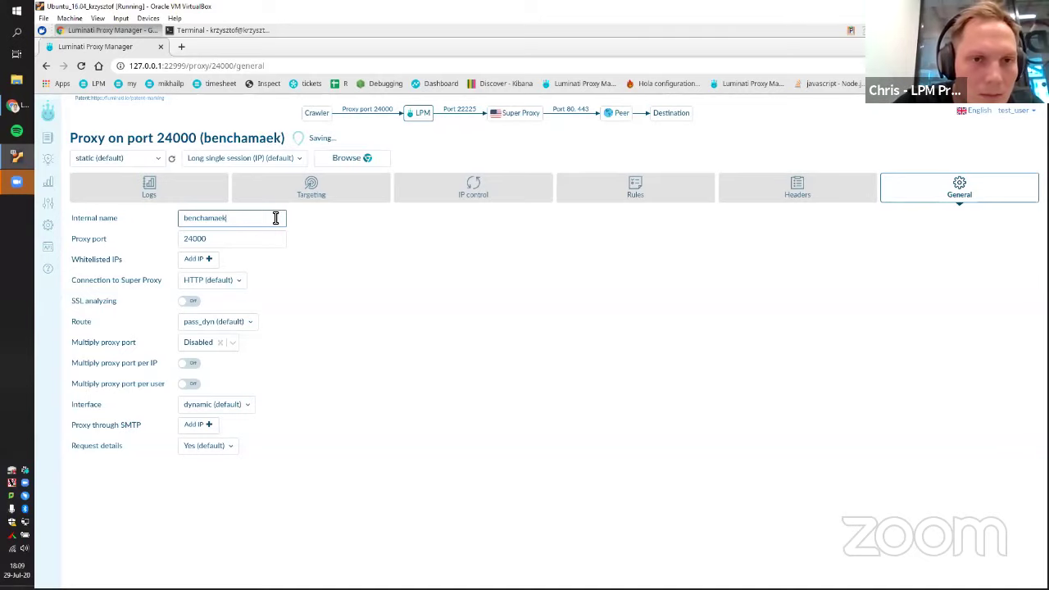
key(BackSpace)
key(BackSpace)
text(rk)
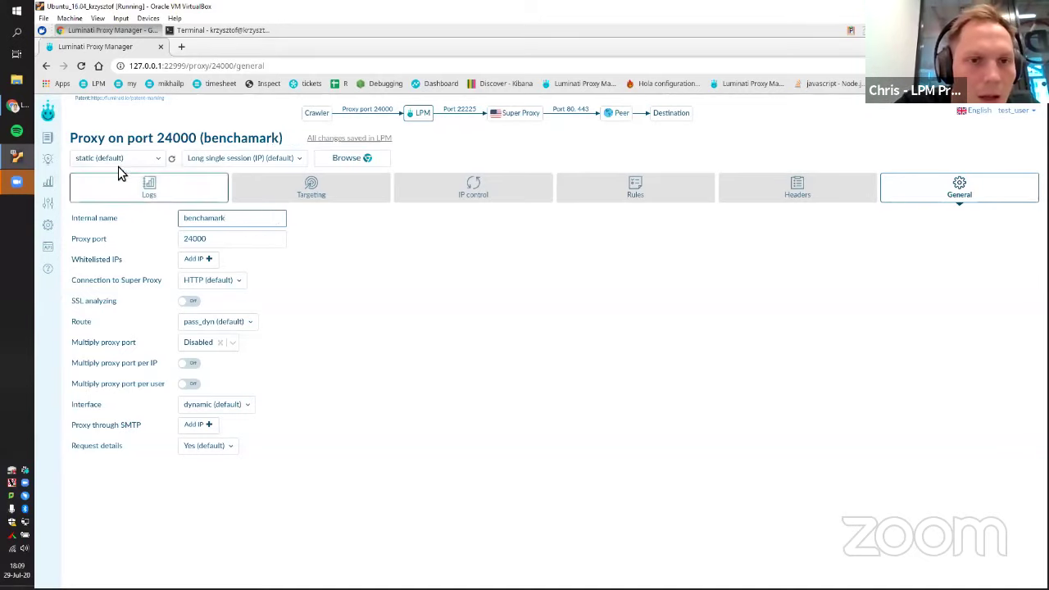
- Duplicate the benchamark proxy port and set the copy's internal name to "cost optimization"
click(60, 114)
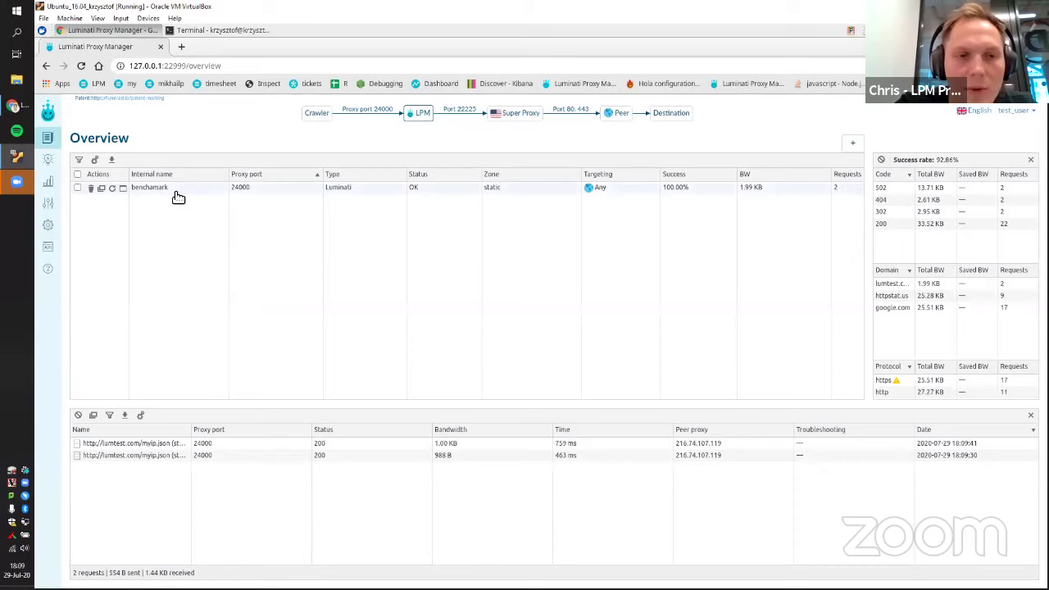
click(104, 194)
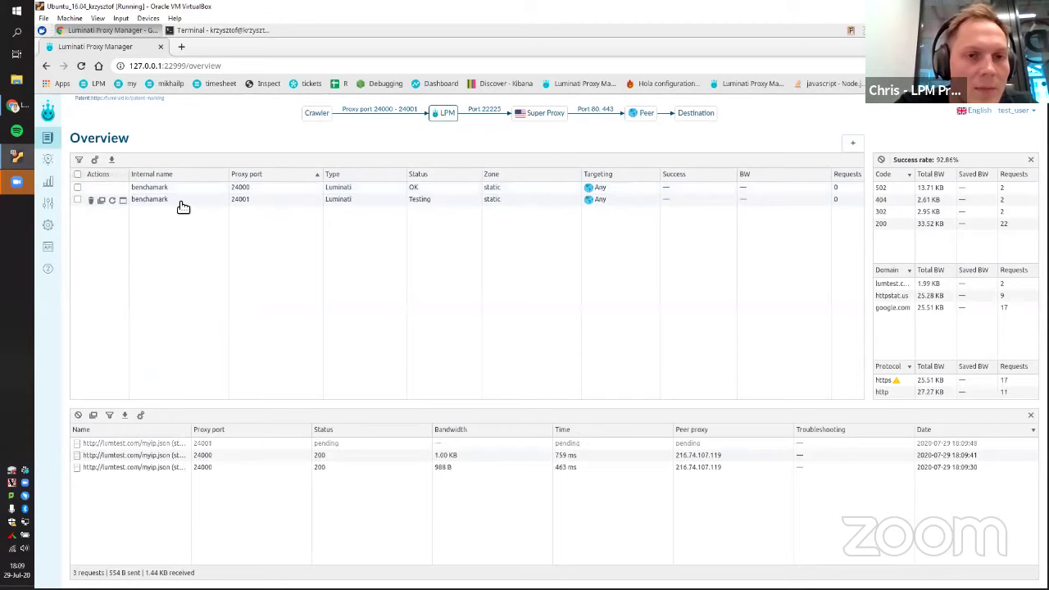
click(192, 204)
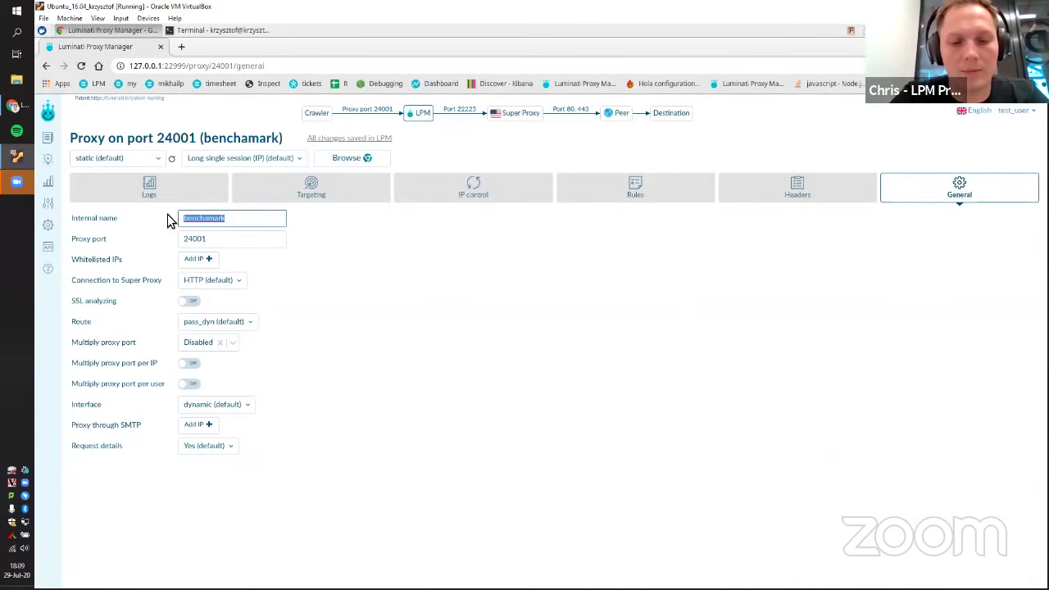
text(cost optimiz)
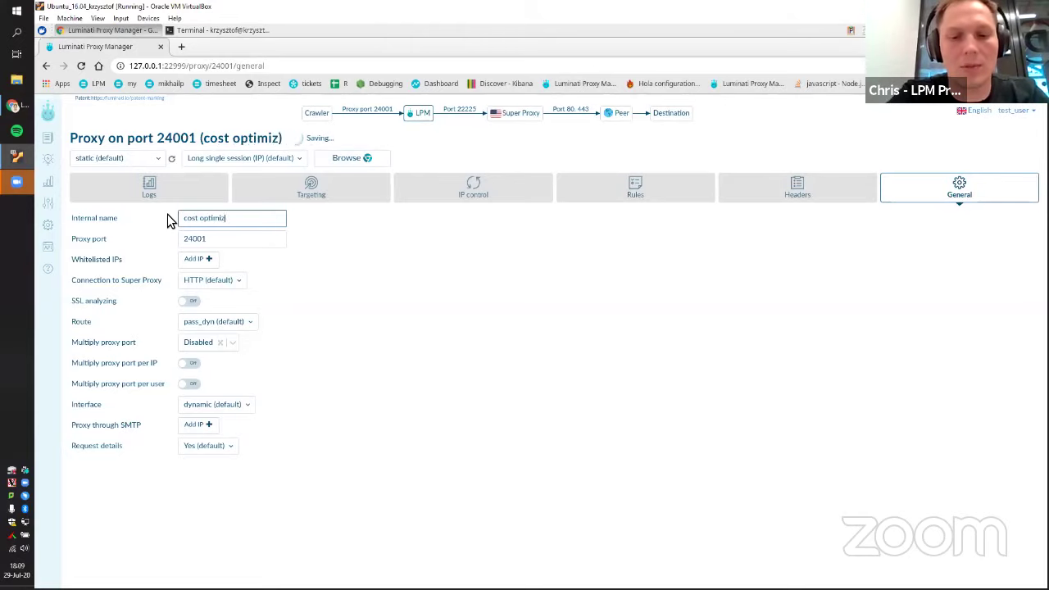
text(ation)
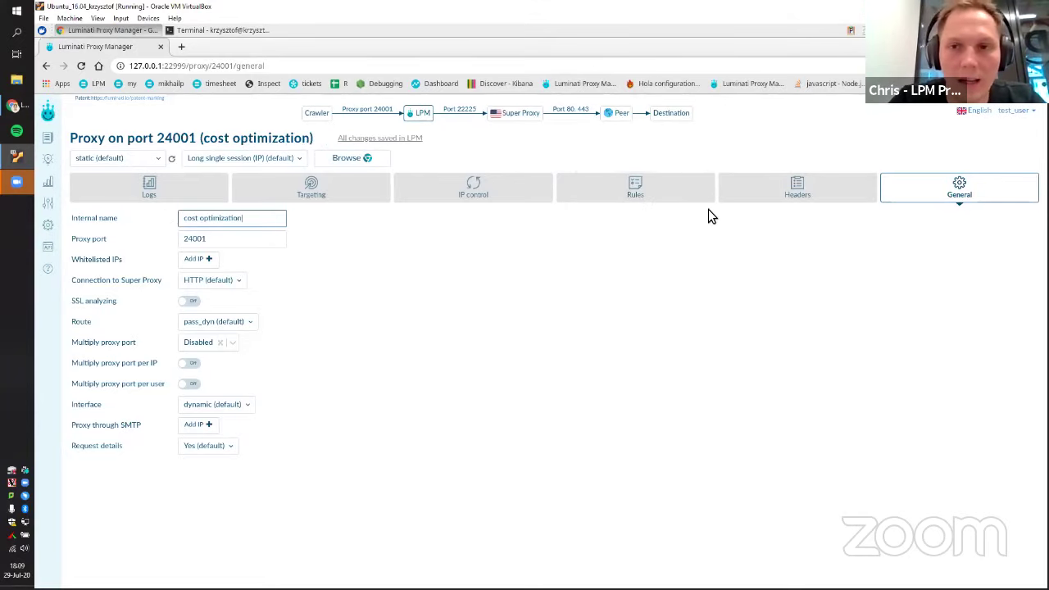
- Enable SSL analyzing for the cost optimization port and add the predefined Save bandwidth rule
click(693, 195)
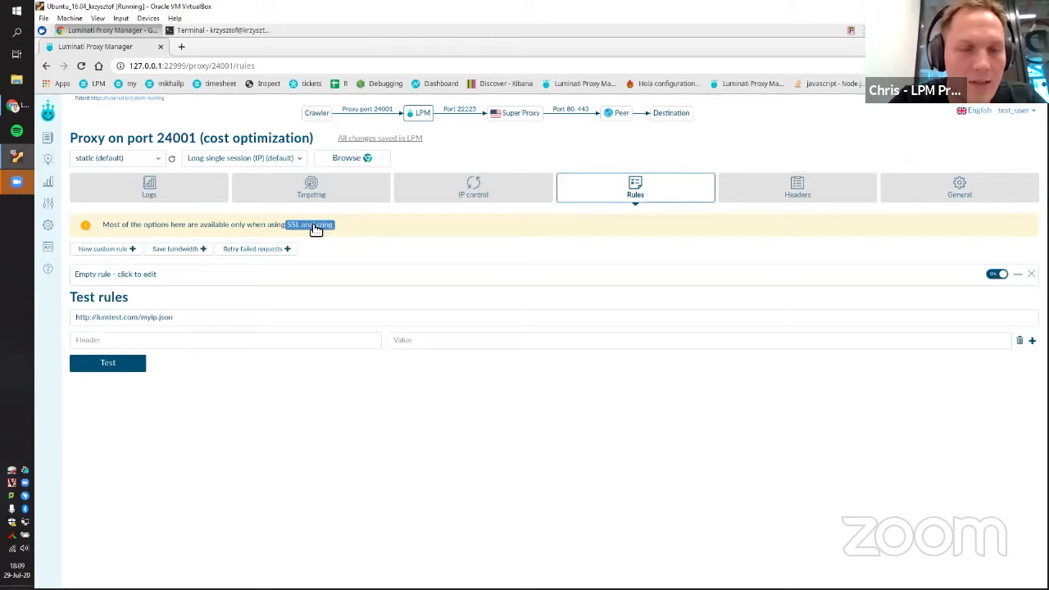
click(309, 226)
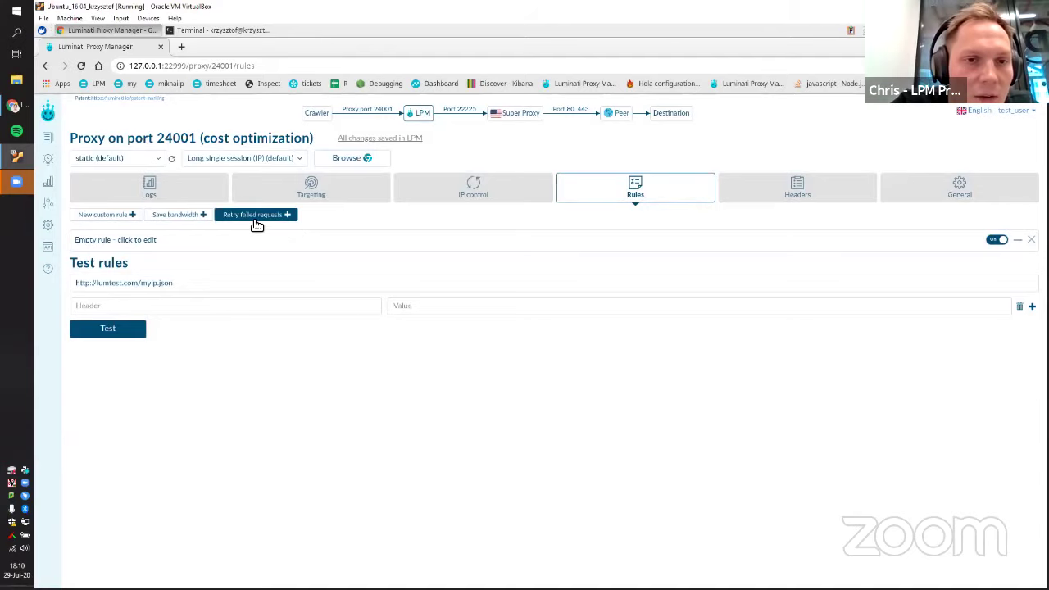
click(177, 214)
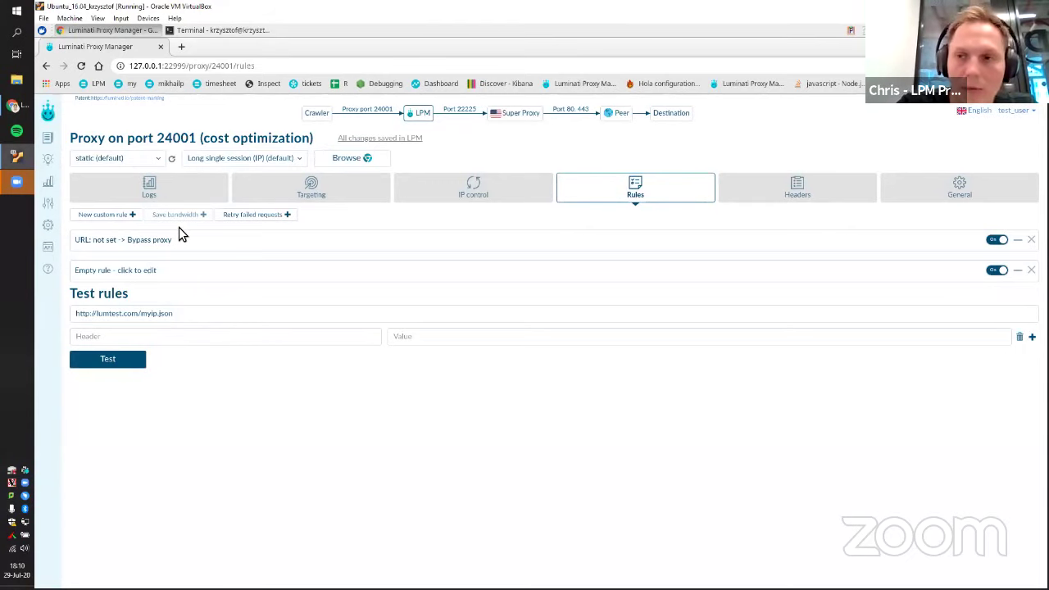
- Review the Save bandwidth rule's URL regex for image and media types and set its action to Null response
click(197, 240)
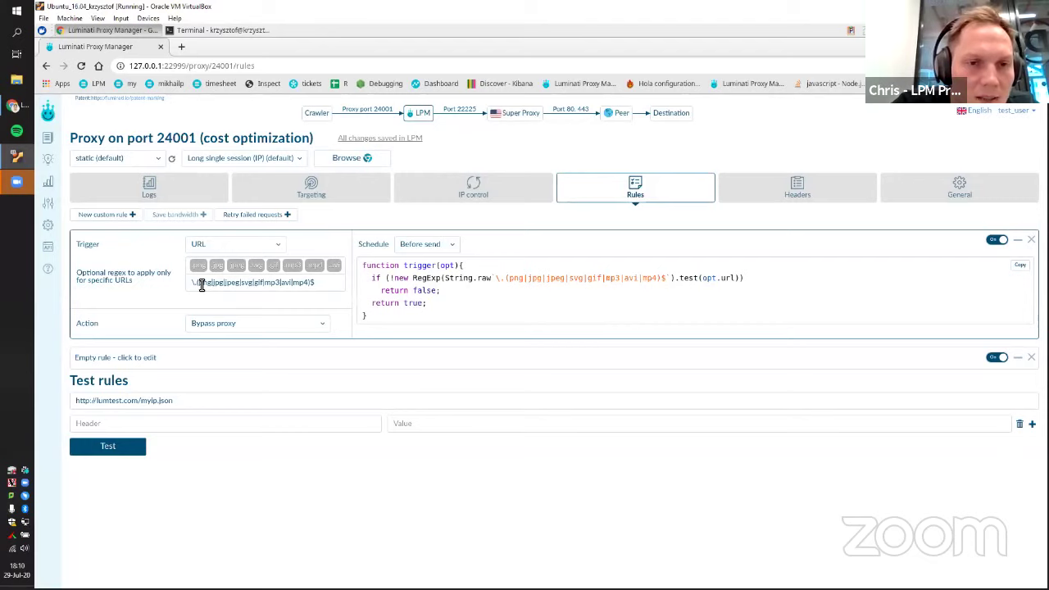
mouse_move(199, 284)
mouse_down()
mouse_move(320, 281)
mouse_move(183, 281)
mouse_up()
click(285, 283)
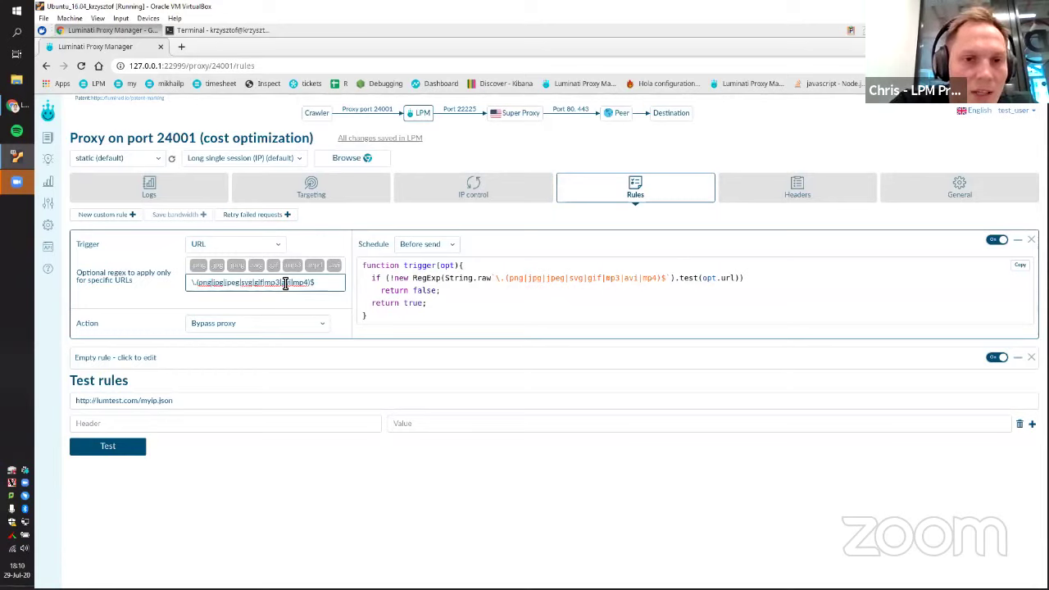
click(201, 325)
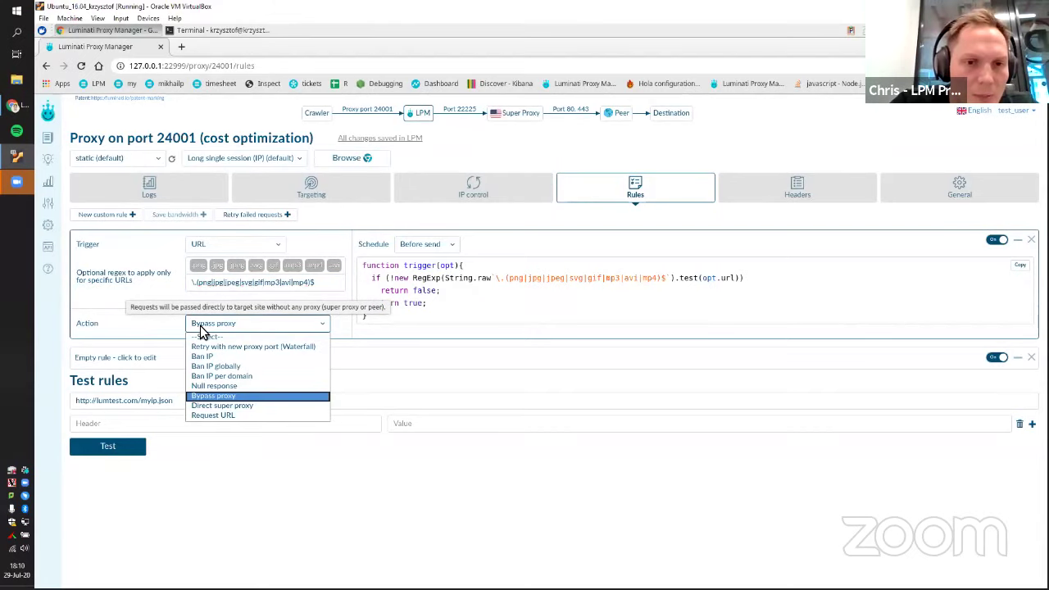
click(204, 386)
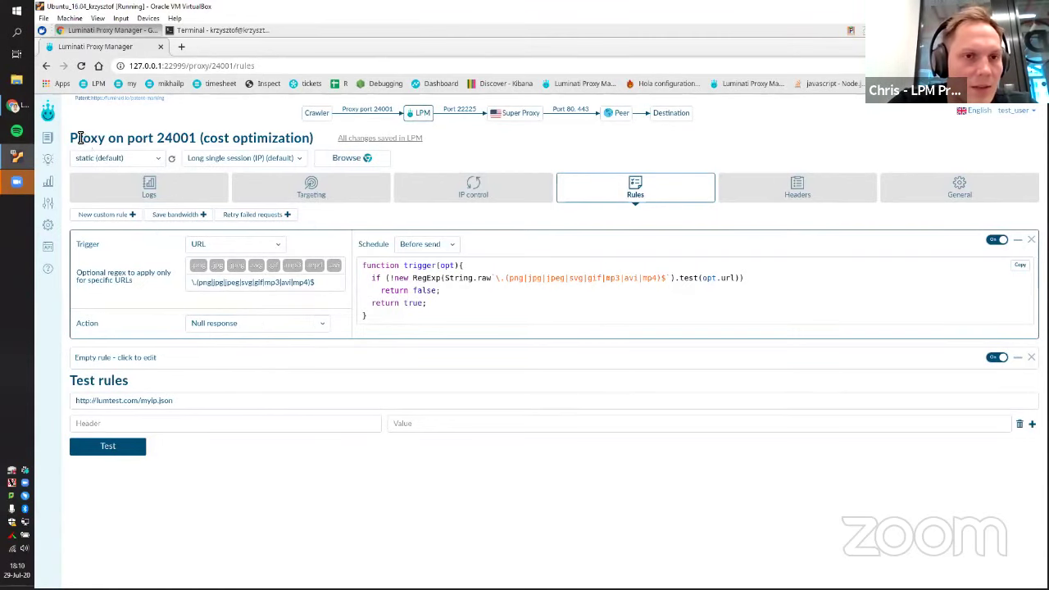
- Launch a configured browser for the benchamark port and one for the cost optimization port, arranging the two windows side by side
click(47, 137)
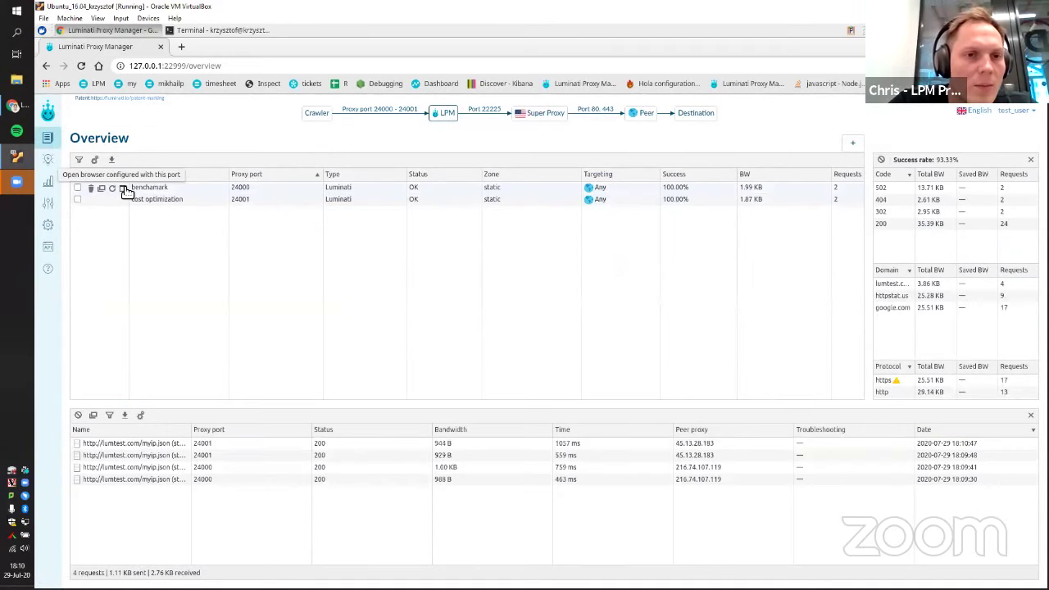
click(124, 188)
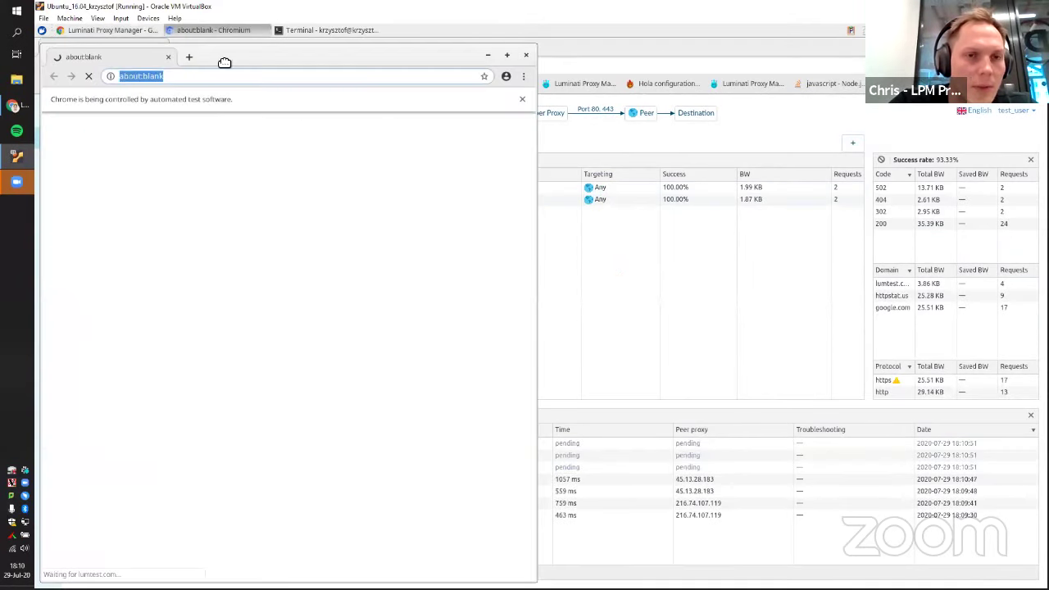
drag(225, 60, 726, 56)
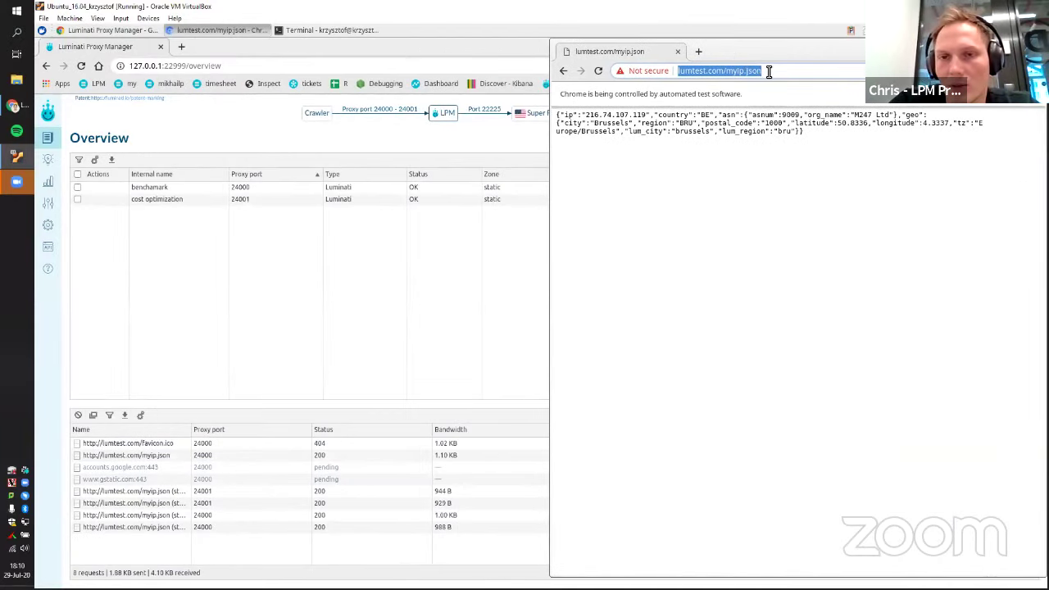
mouse_move(195, 204)
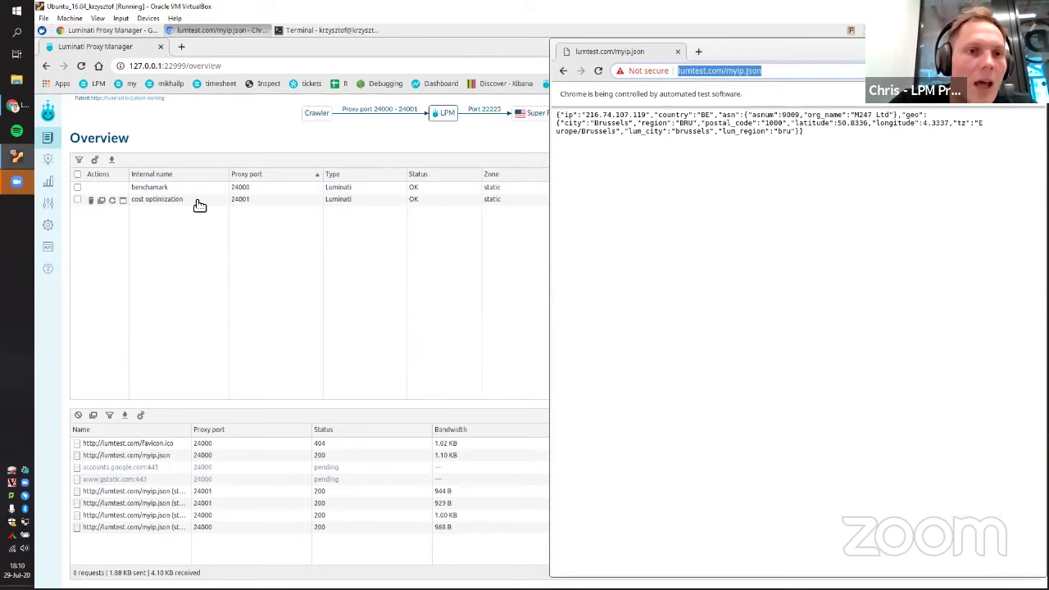
click(127, 203)
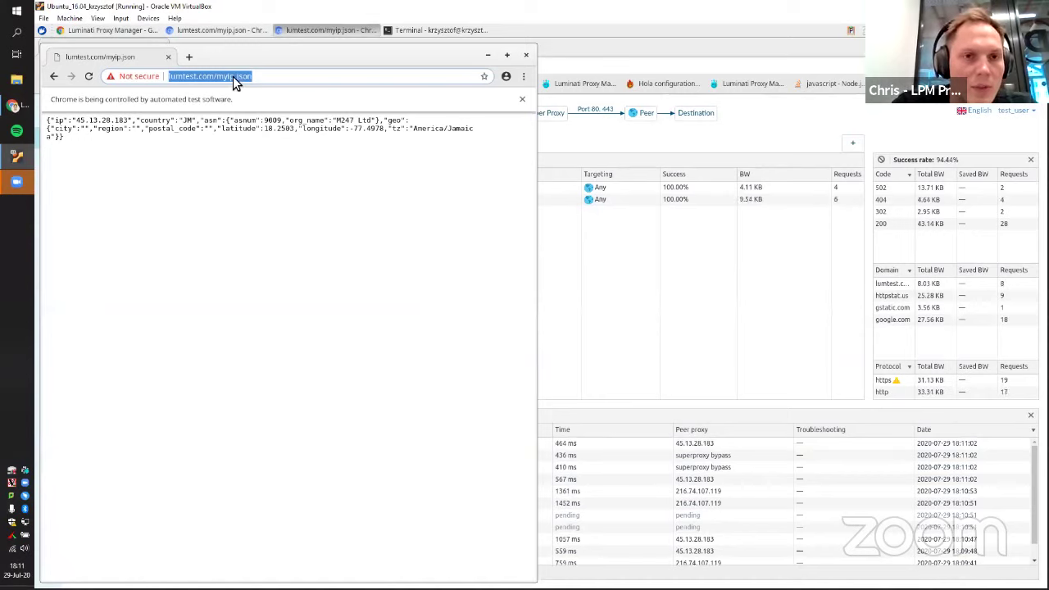
click(226, 36)
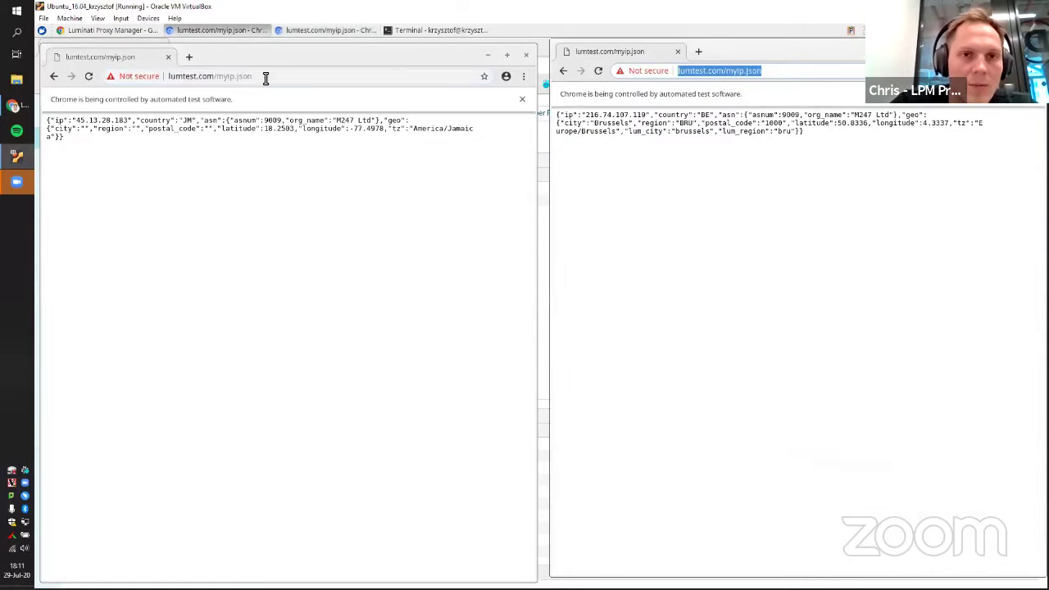
- Load instagram.com in both proxied browser windows, starting with the cost optimization one
click(266, 77)
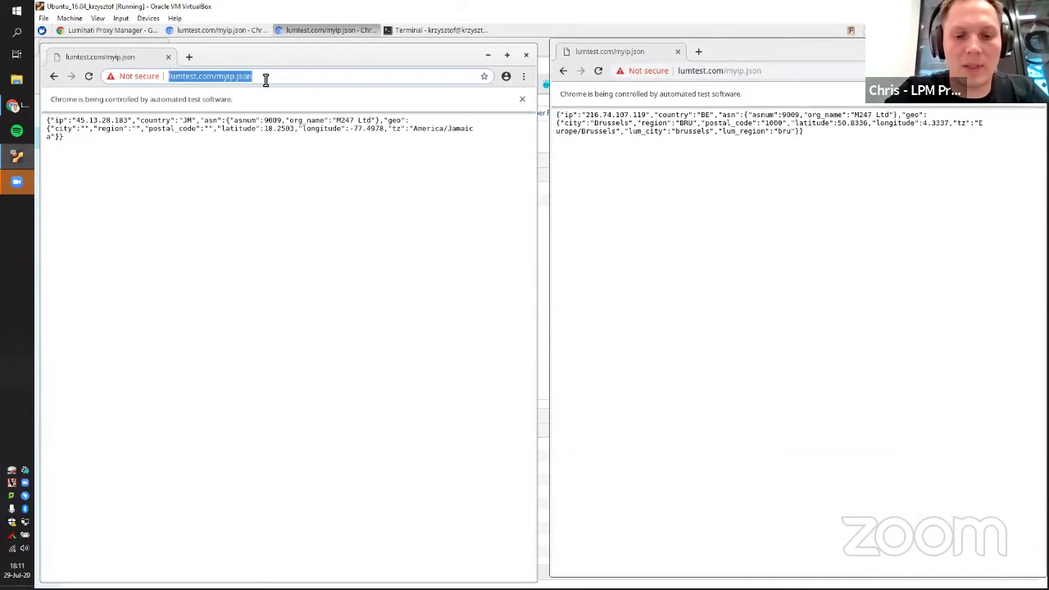
text(instagram.com)
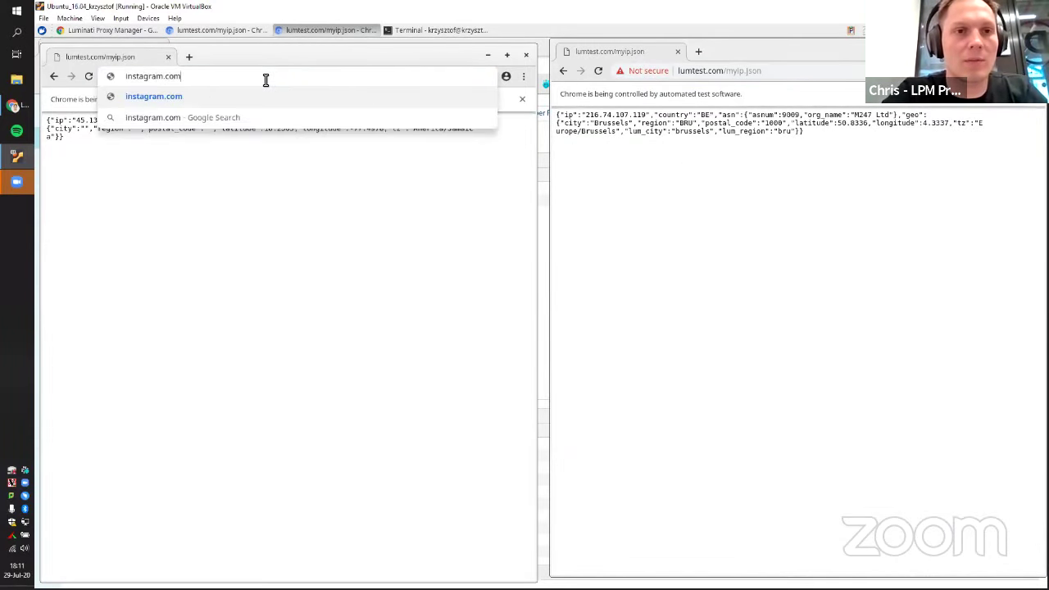
key(Return)
click(704, 78)
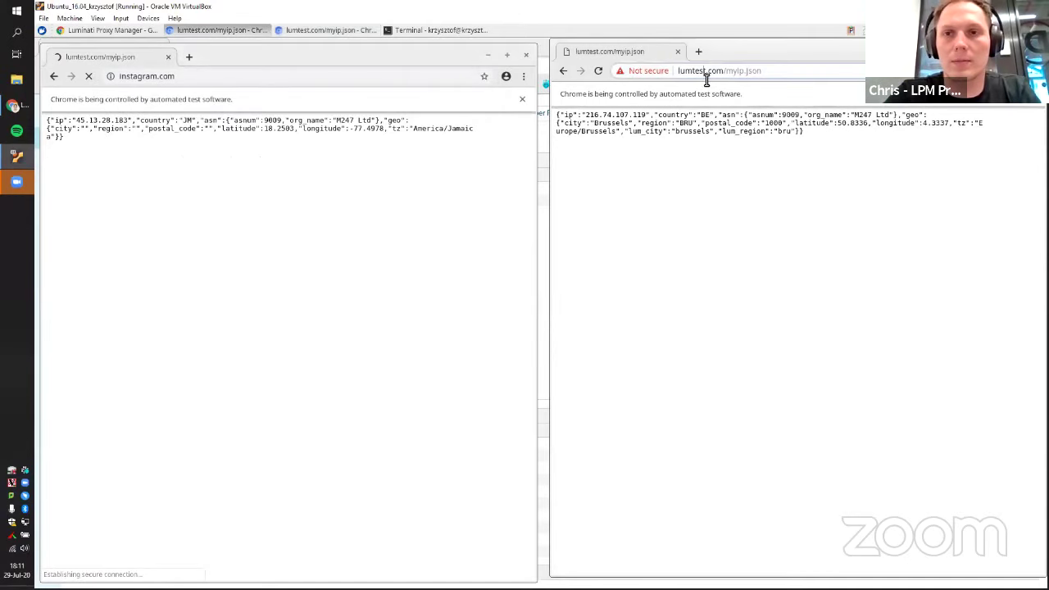
click(707, 78)
text(instagram.com)
key(Return)
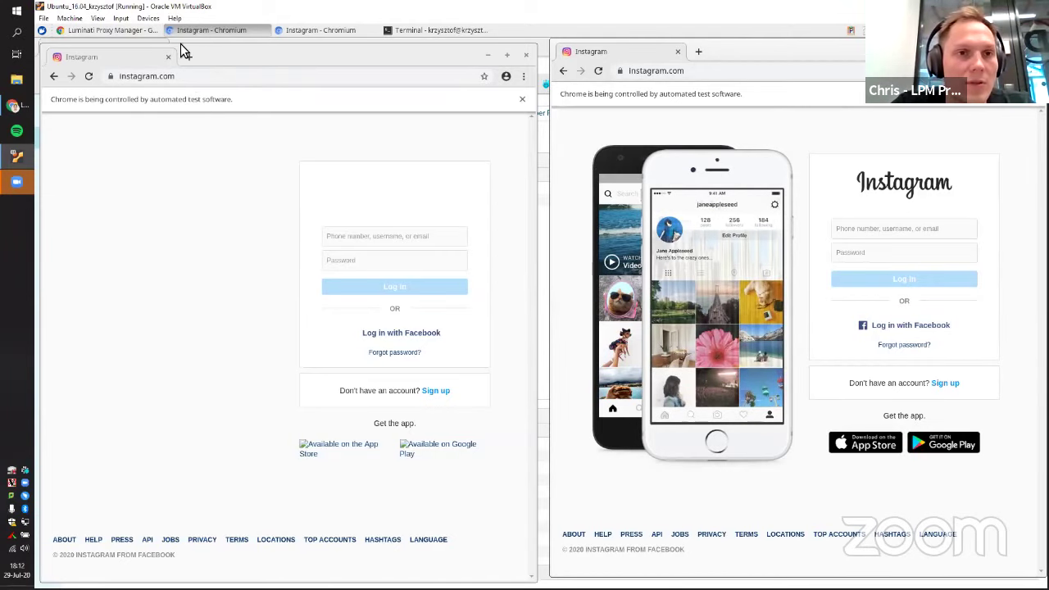
- Return to the proxy overview and examine the rules of the cost optimization port
click(131, 31)
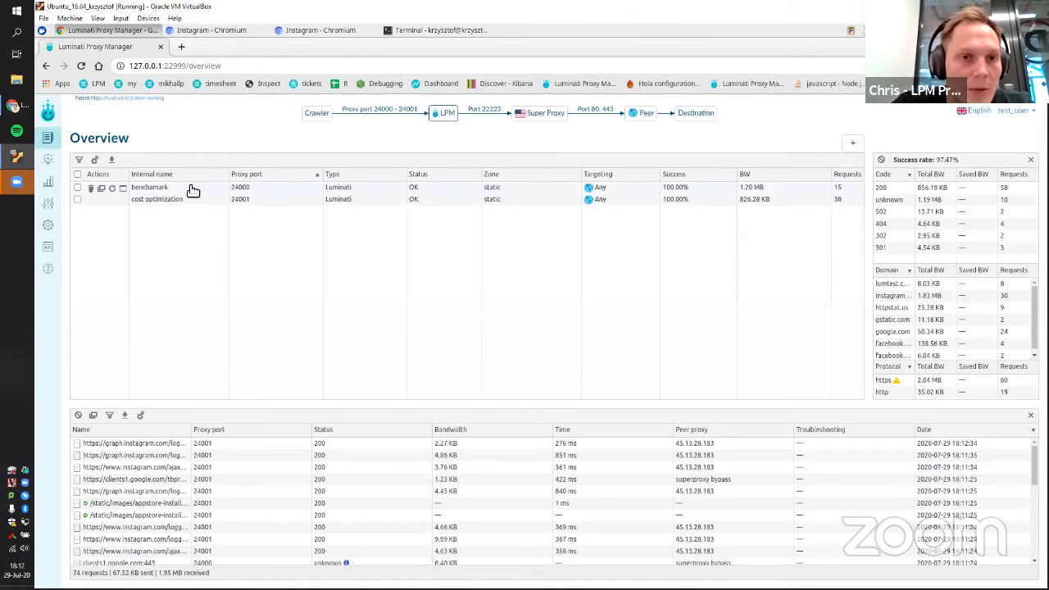
click(196, 201)
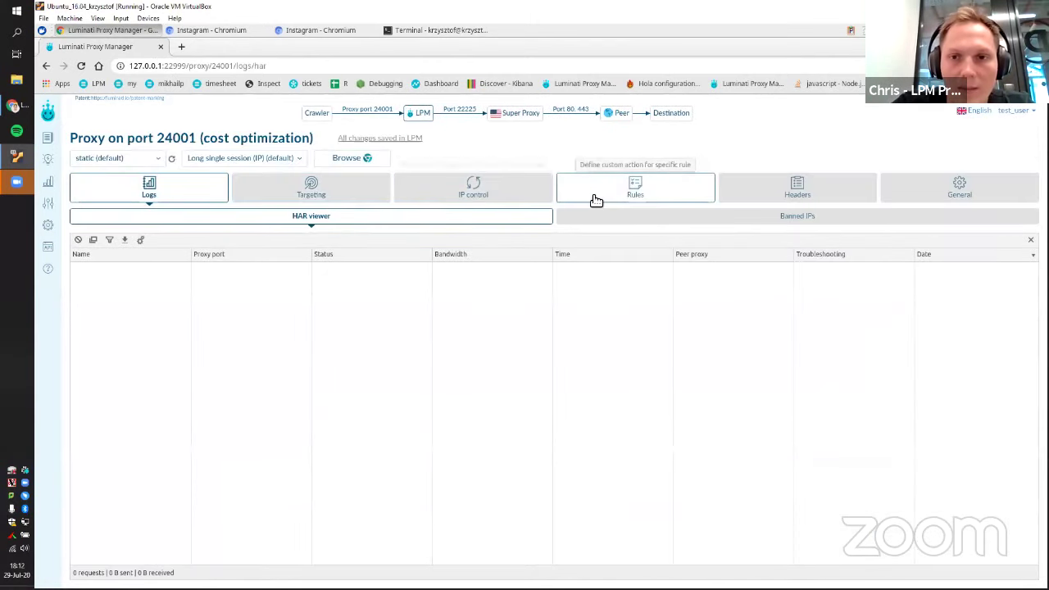
click(596, 200)
- Close both Instagram browser windows that were opened for the port comparison
right_click(251, 32)
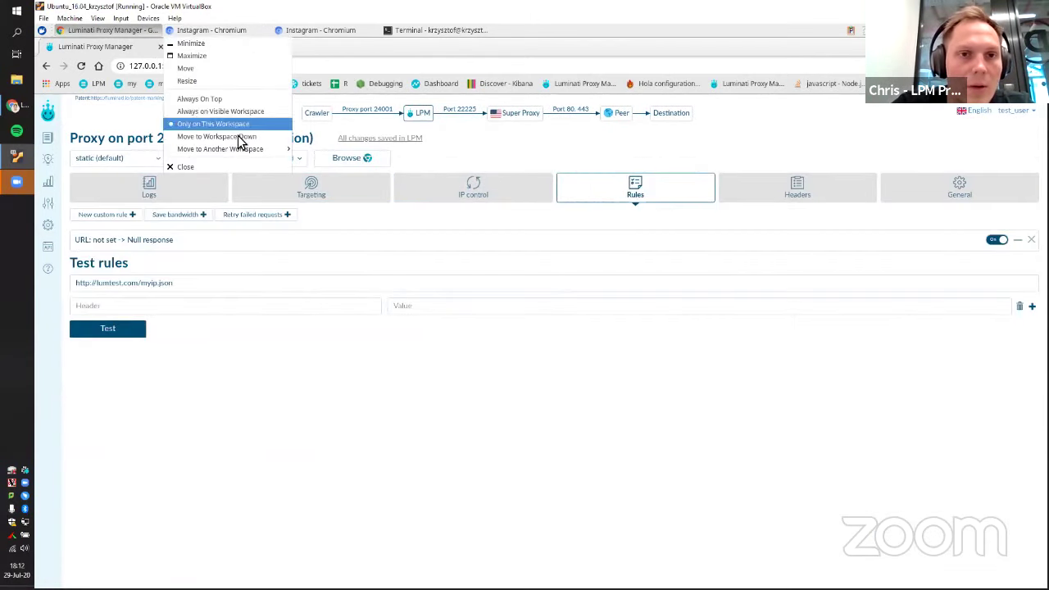
click(219, 166)
right_click(213, 33)
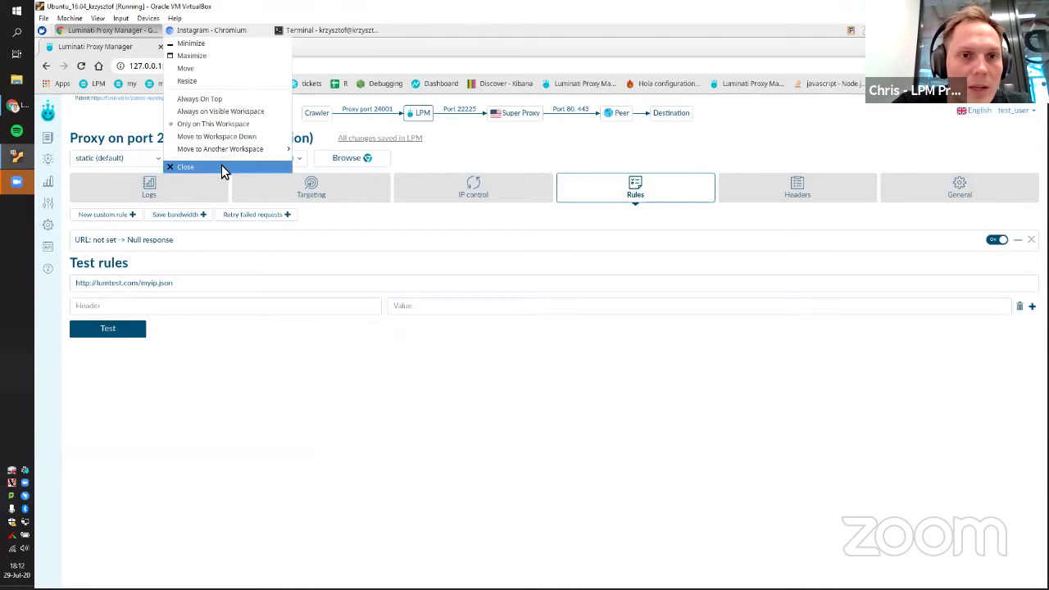
click(222, 167)
- Expand the image and media URL rule of the cost optimization port and set its action to Bypass proxy
click(283, 239)
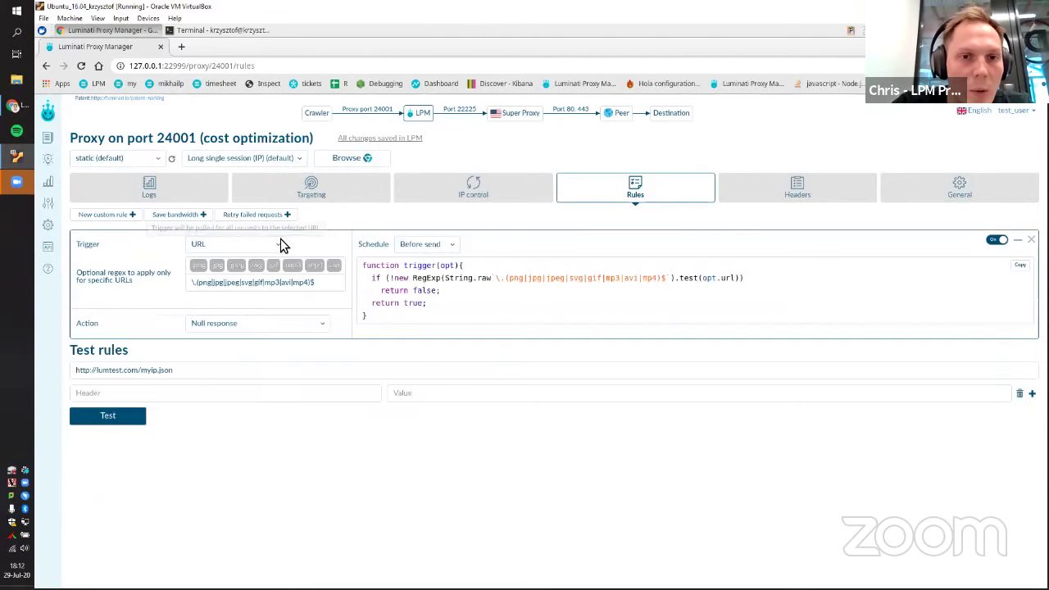
click(198, 325)
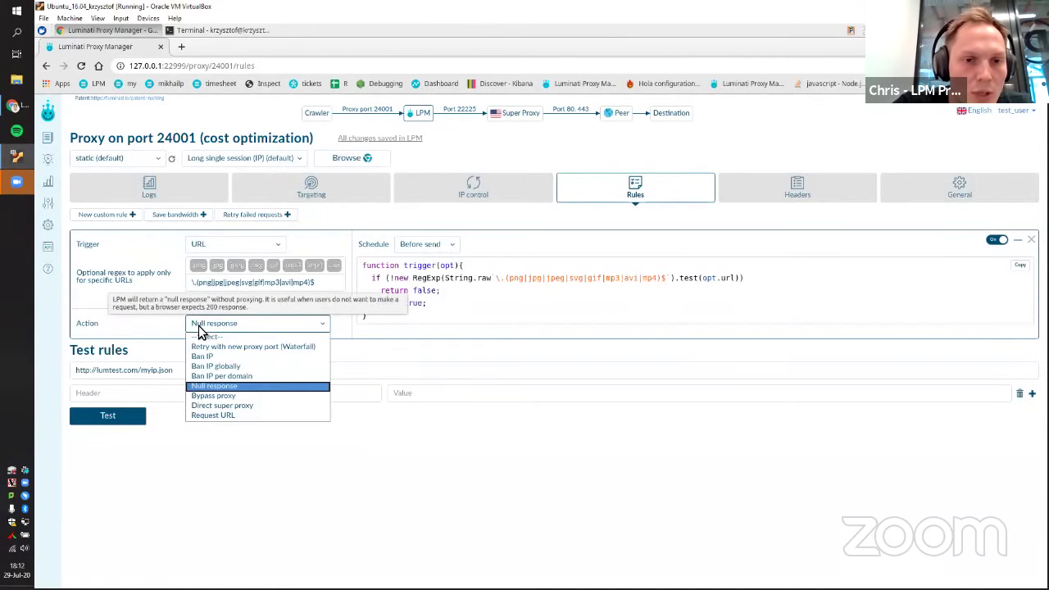
click(215, 395)
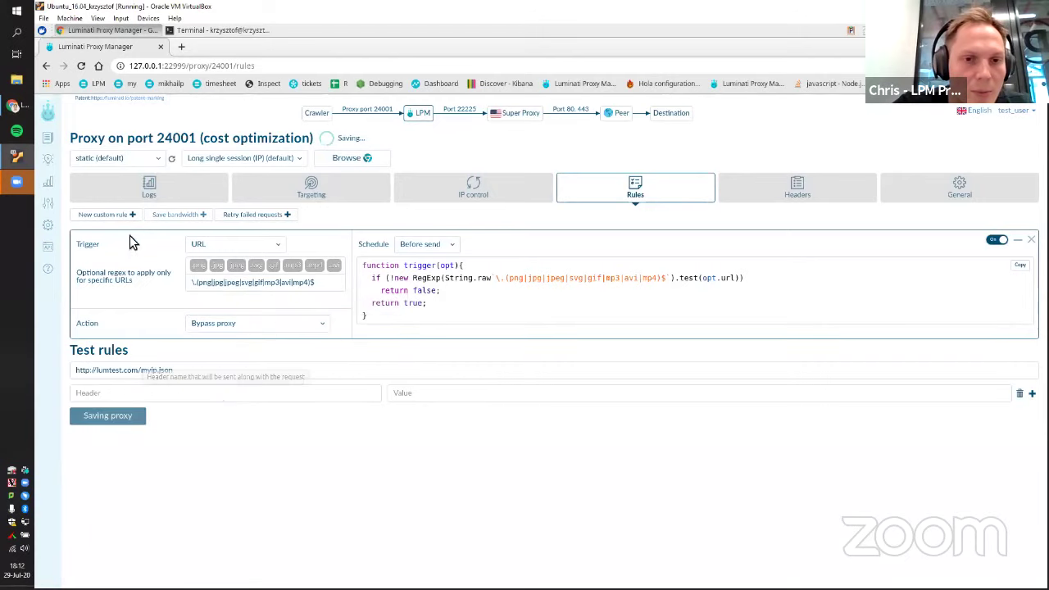
- Launch a browser through the cost optimization port and load instagram.com in it
click(366, 160)
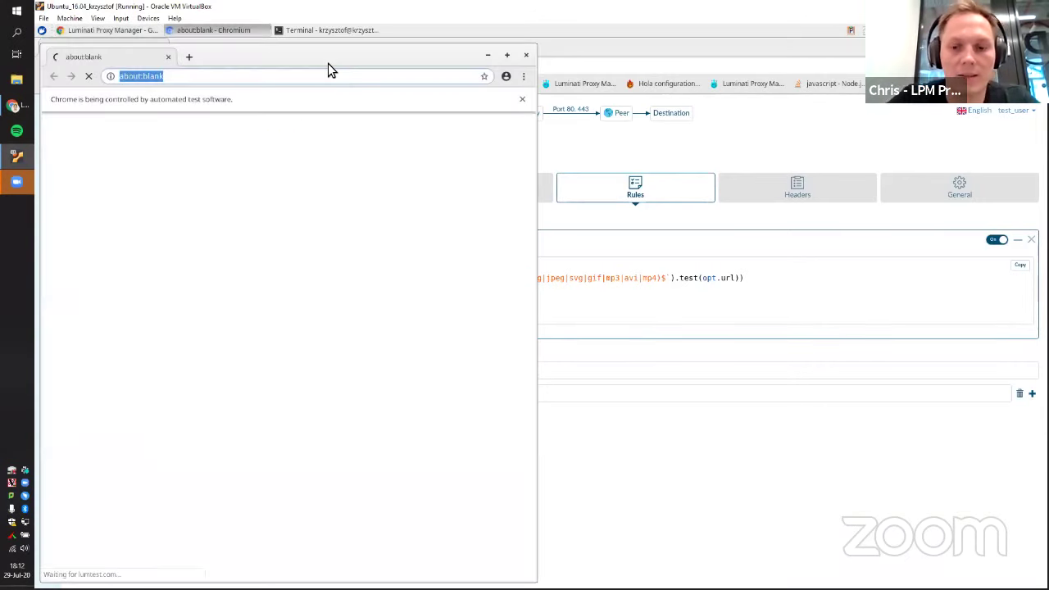
text(lnstagram.com)
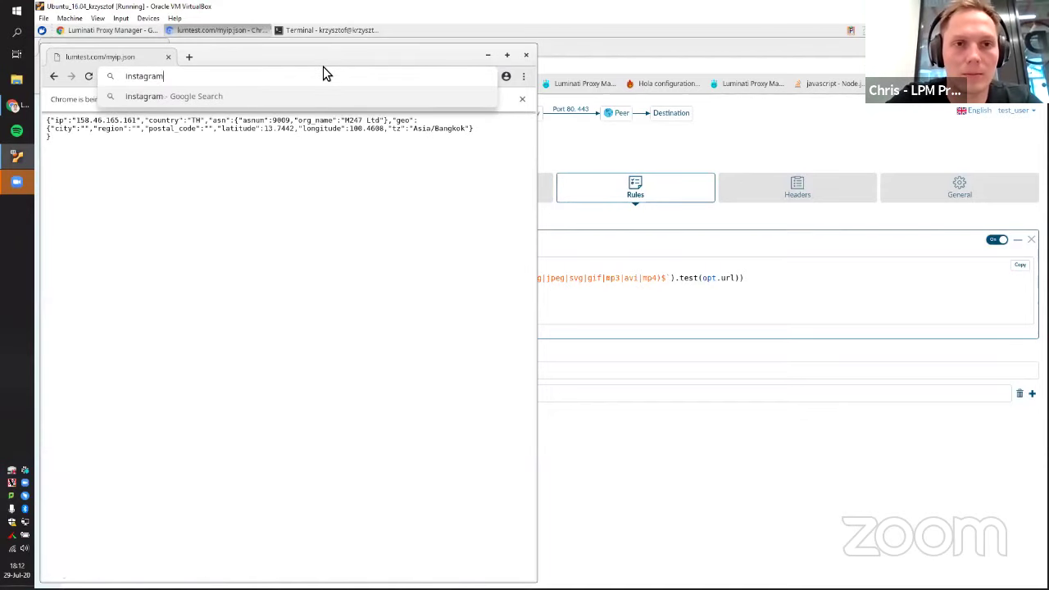
key(Return)
drag(281, 47, 305, 46)
- Return to the proxy overview to examine the port traffic and saved bandwidth, and close the Instagram browser window after viewing it
click(651, 141)
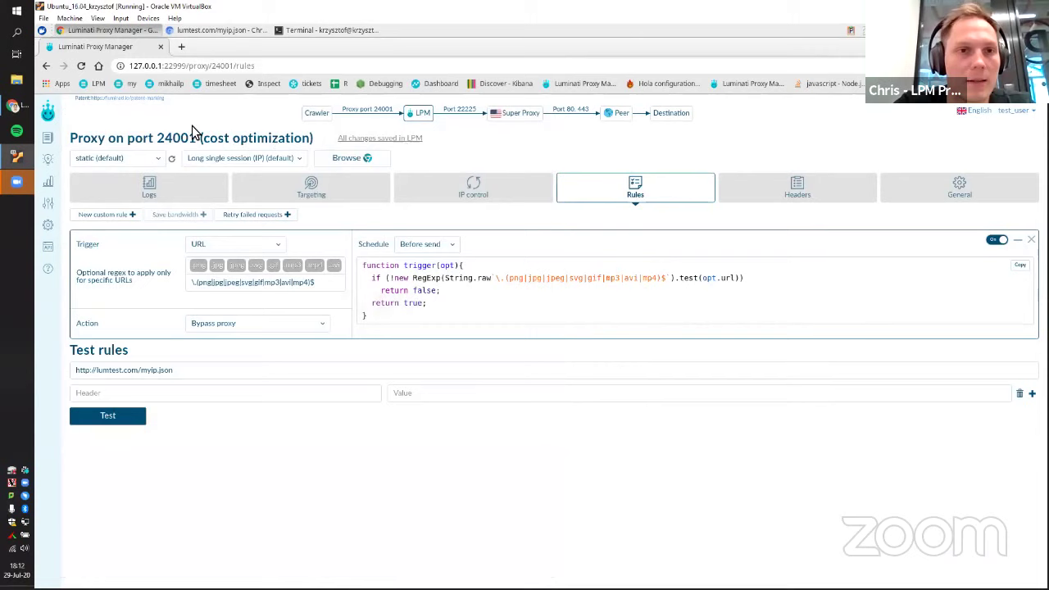
click(51, 119)
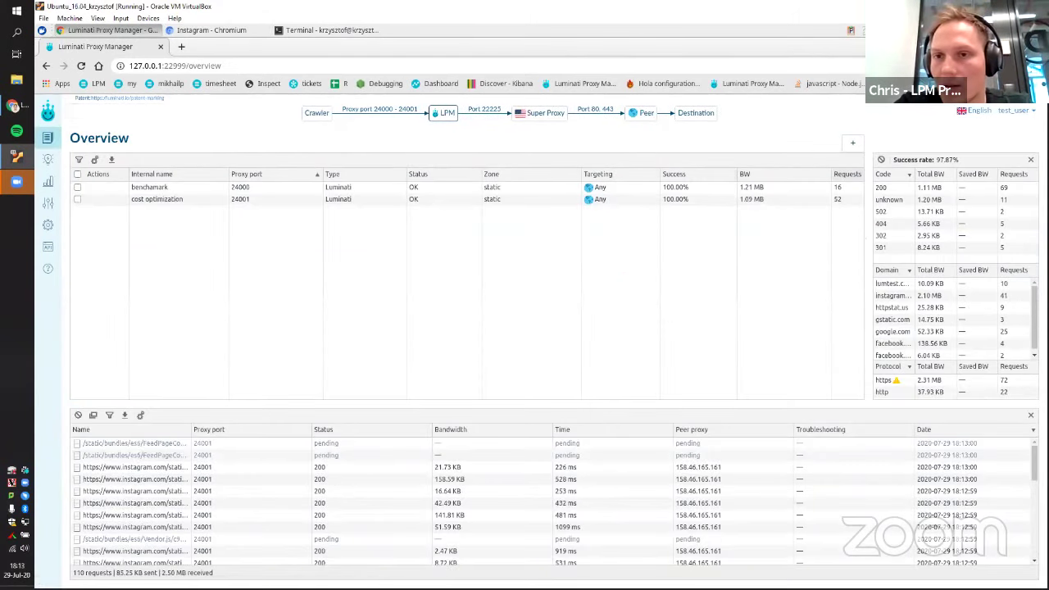
click(238, 30)
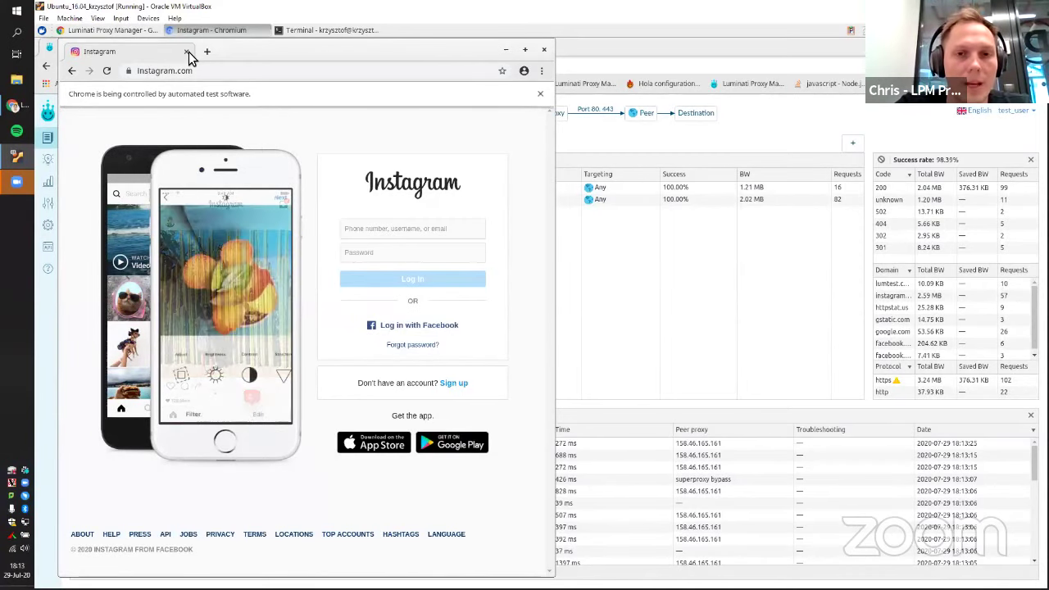
click(187, 51)
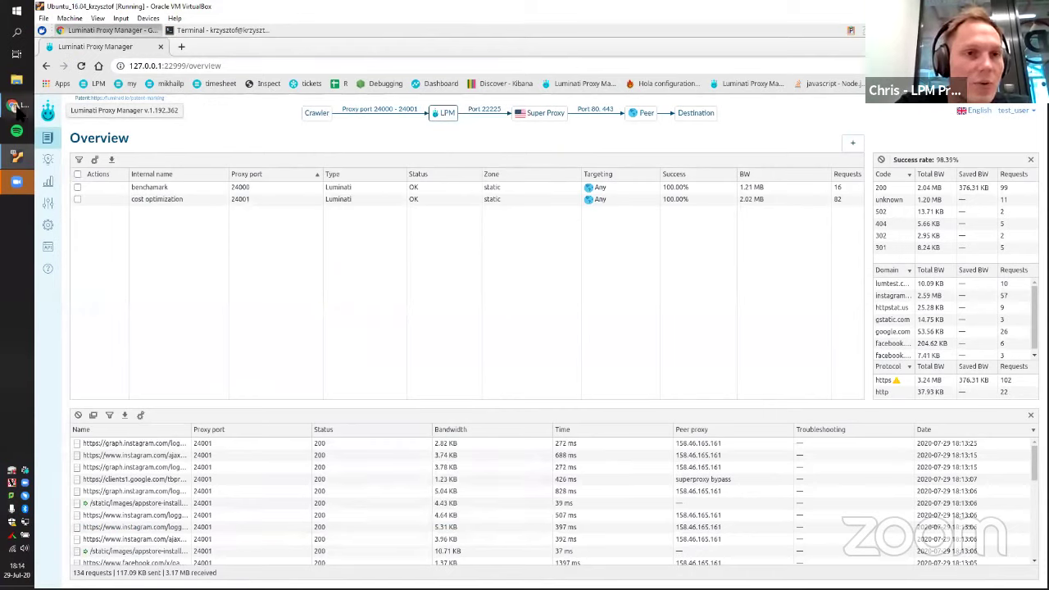
- Switch to the full-screen slide presentation and advance to the Scaling options slide
key(alt+Tab)
click(895, 102)
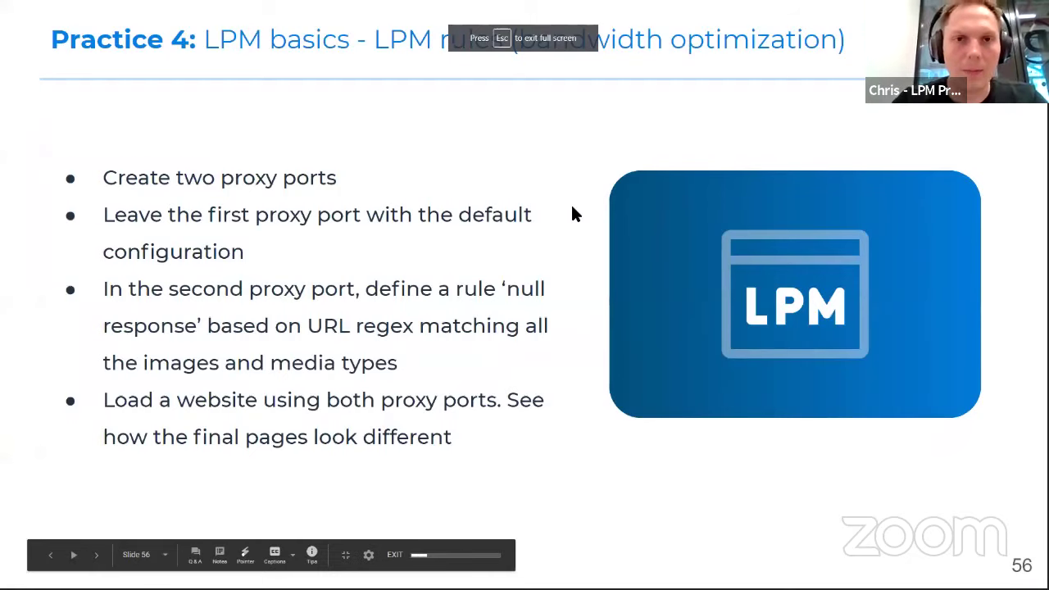
key(Right)
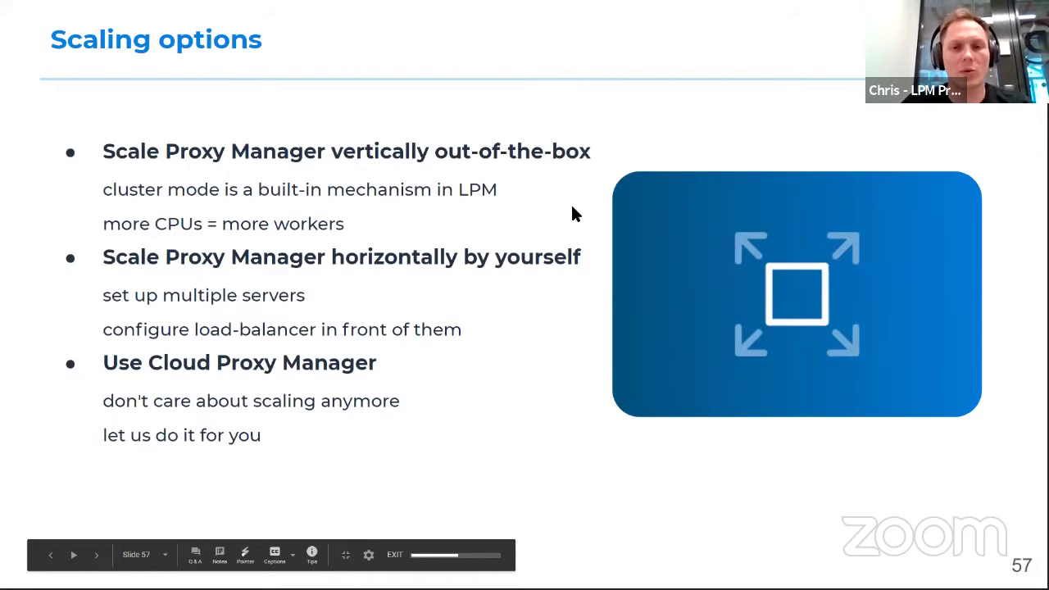